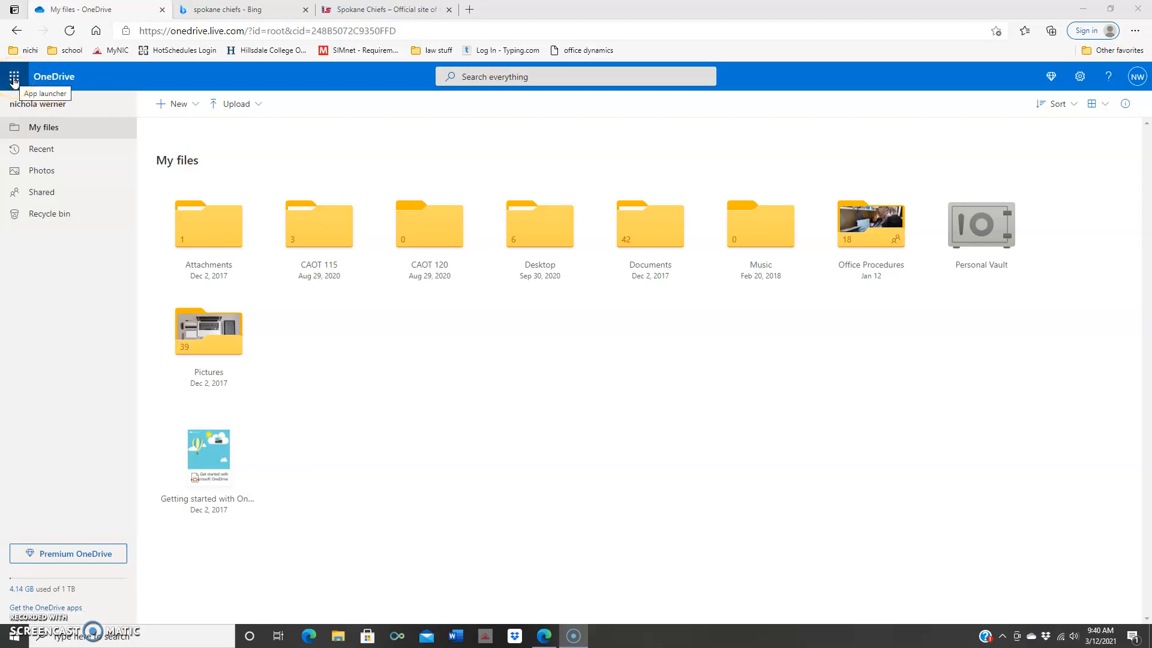
# Step: Open Calendar from the Microsoft 365 app launcher in OneDrive
pyautogui.click(15, 78)
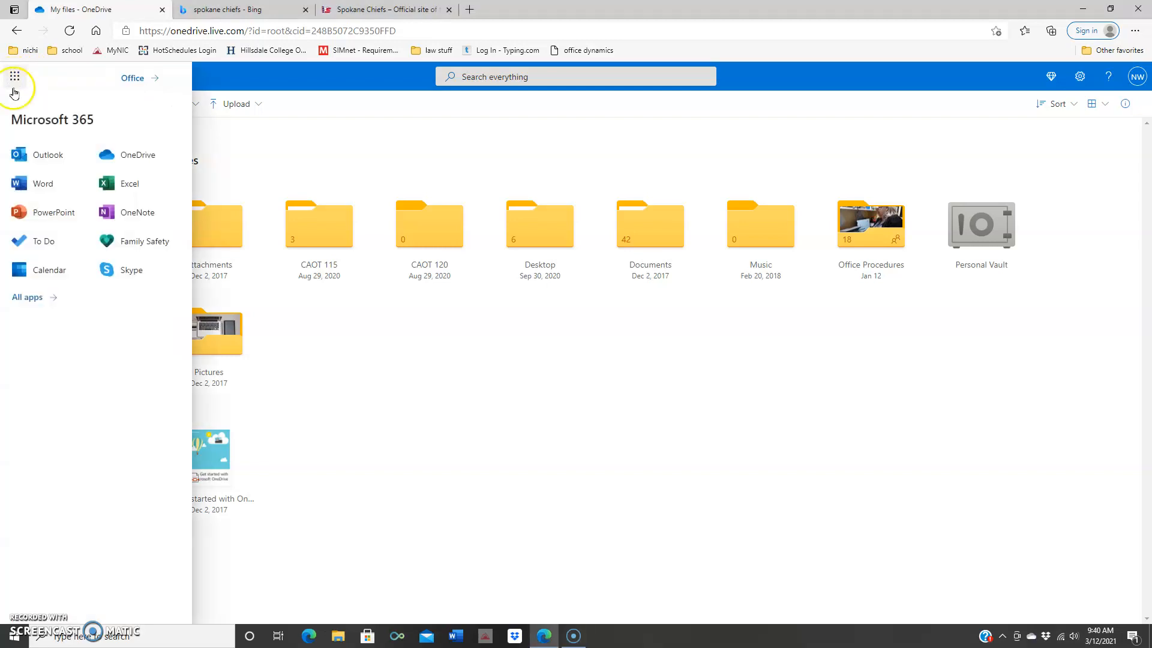
pyautogui.click(42, 273)
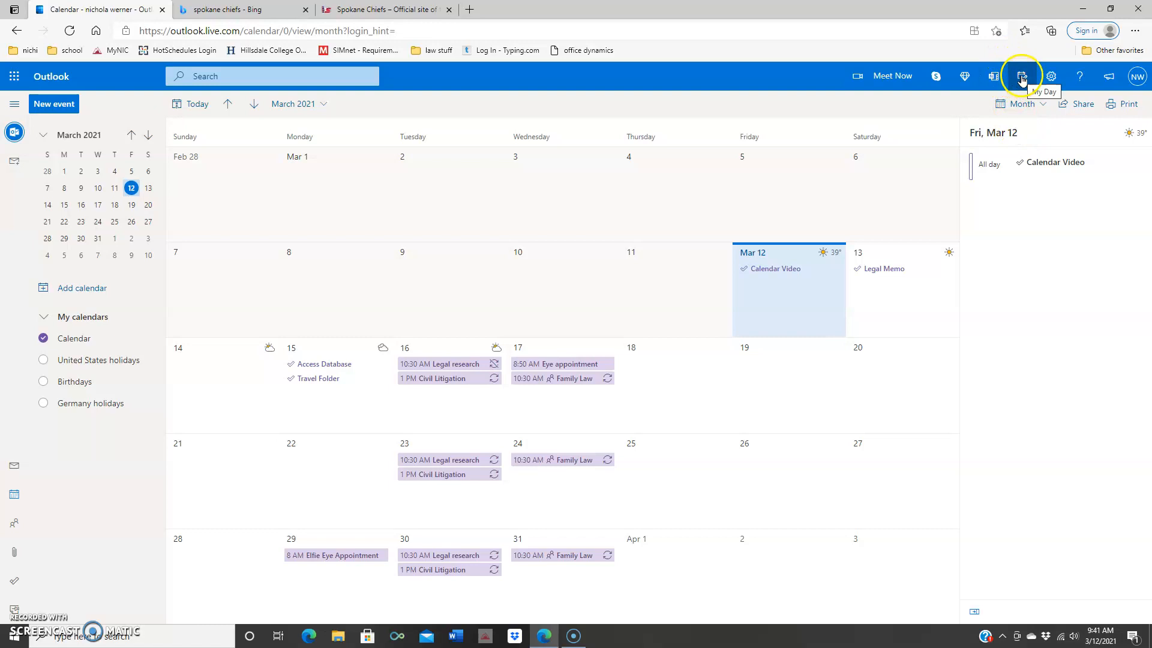
# Step: Switch from the March 2021 calendar to the To Do task list
pyautogui.click(15, 582)
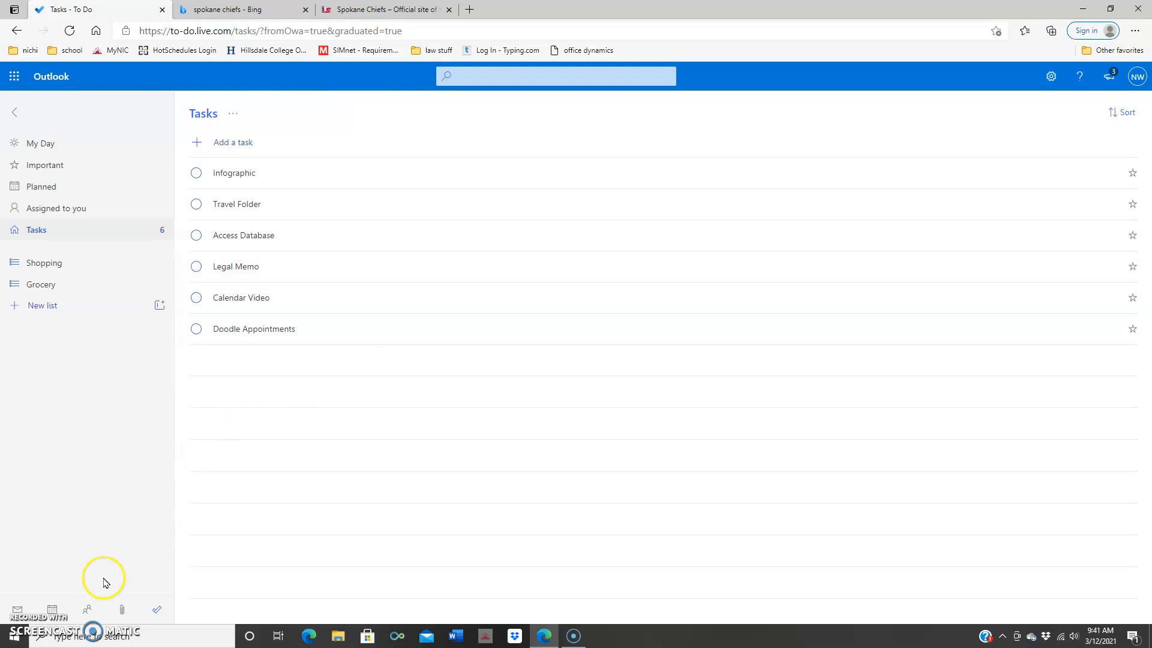
# Step: Return from To Do to the Outlook calendar's March 2021 month view
pyautogui.click(51, 609)
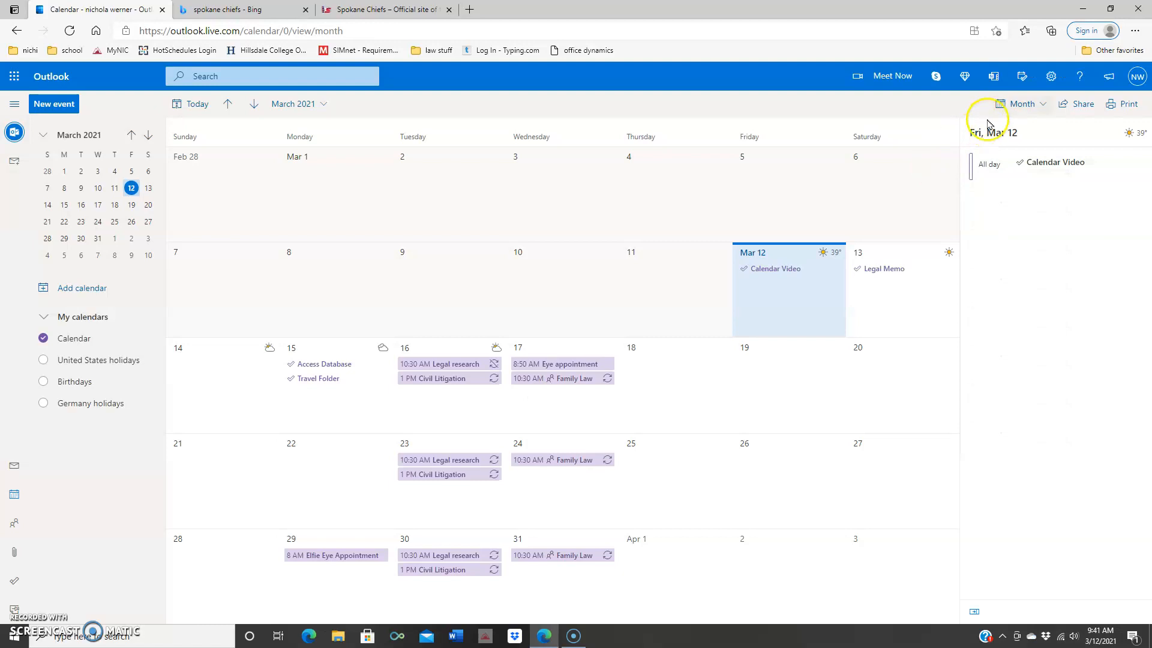
# Step: Add a new task named 'Legal Brief' in the task pane beside the calendar
pyautogui.click(1022, 78)
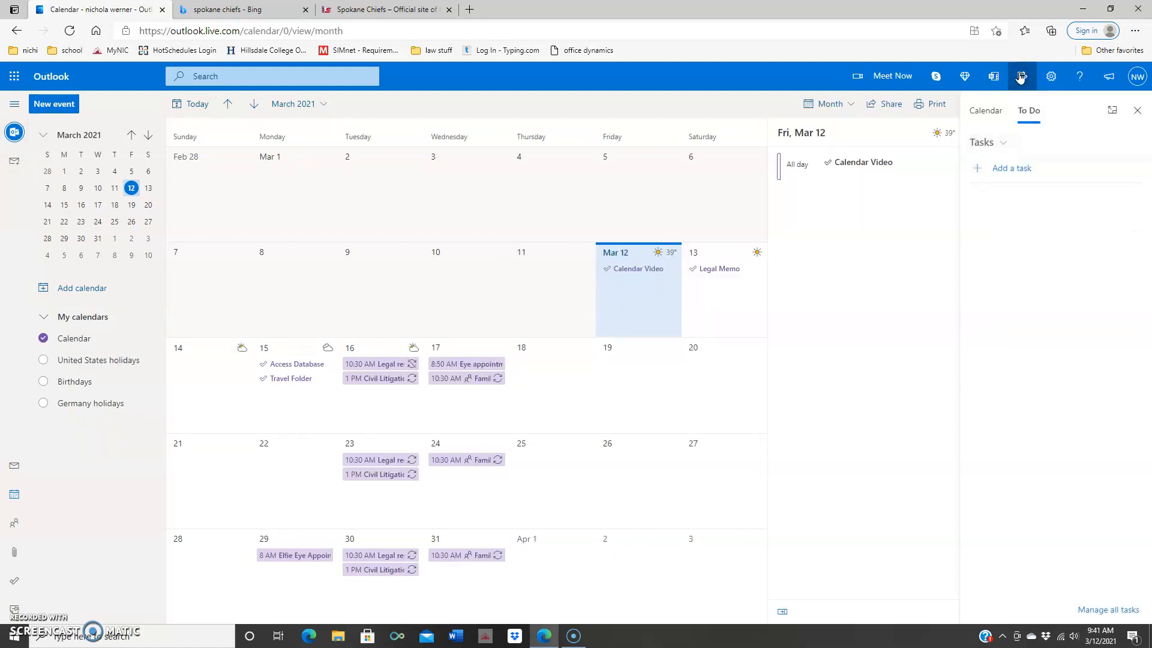
pyautogui.click(1005, 171)
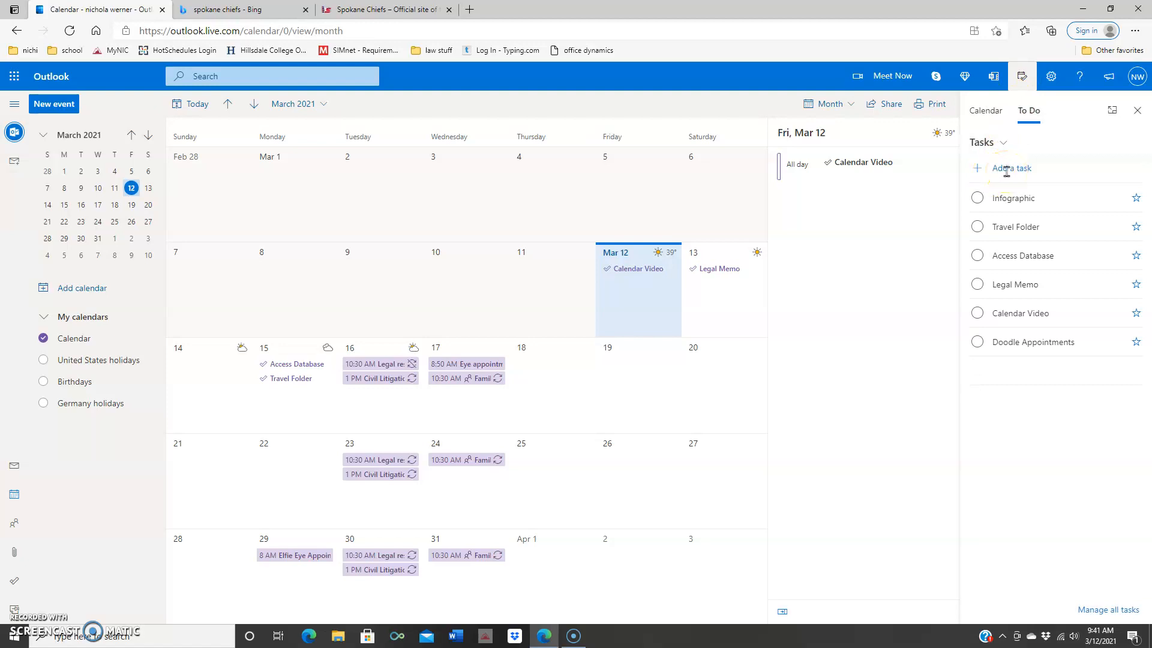
pyautogui.click(1010, 203)
pyautogui.click(1006, 169)
pyautogui.write('Legal Brief')
pyautogui.click(1130, 169)
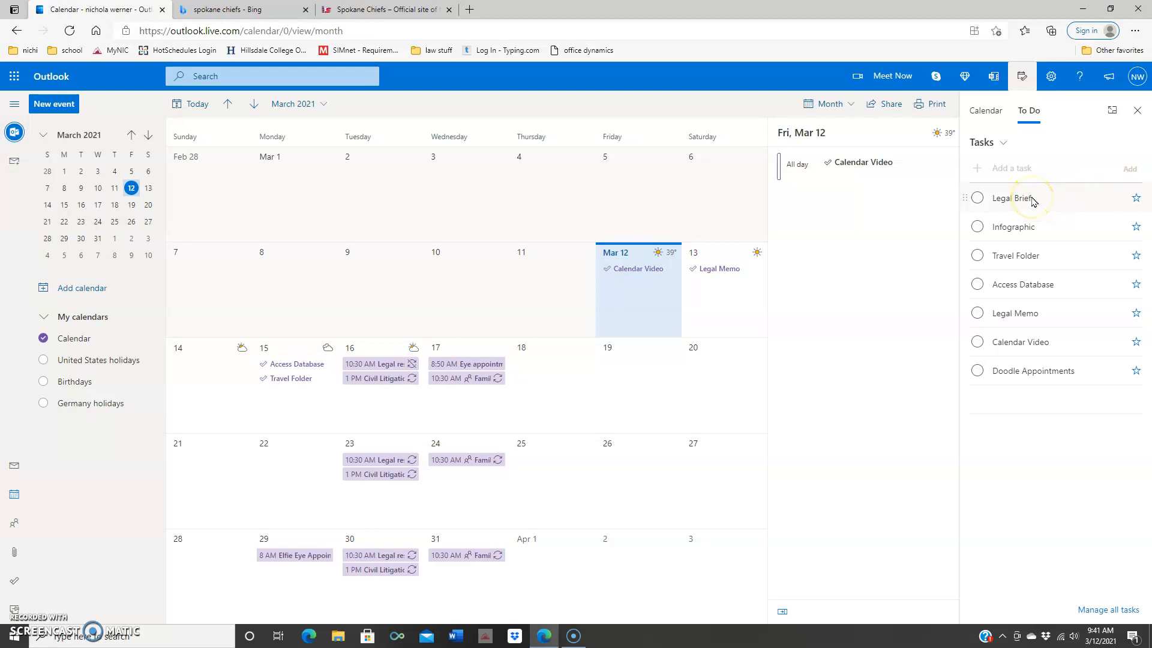
# Step: Schedule Legal Brief on Friday Mar 19 and Infographic on Thursday Mar 18, then close the pane
pyautogui.moveTo(1038, 205); pyautogui.dragTo(606, 377)
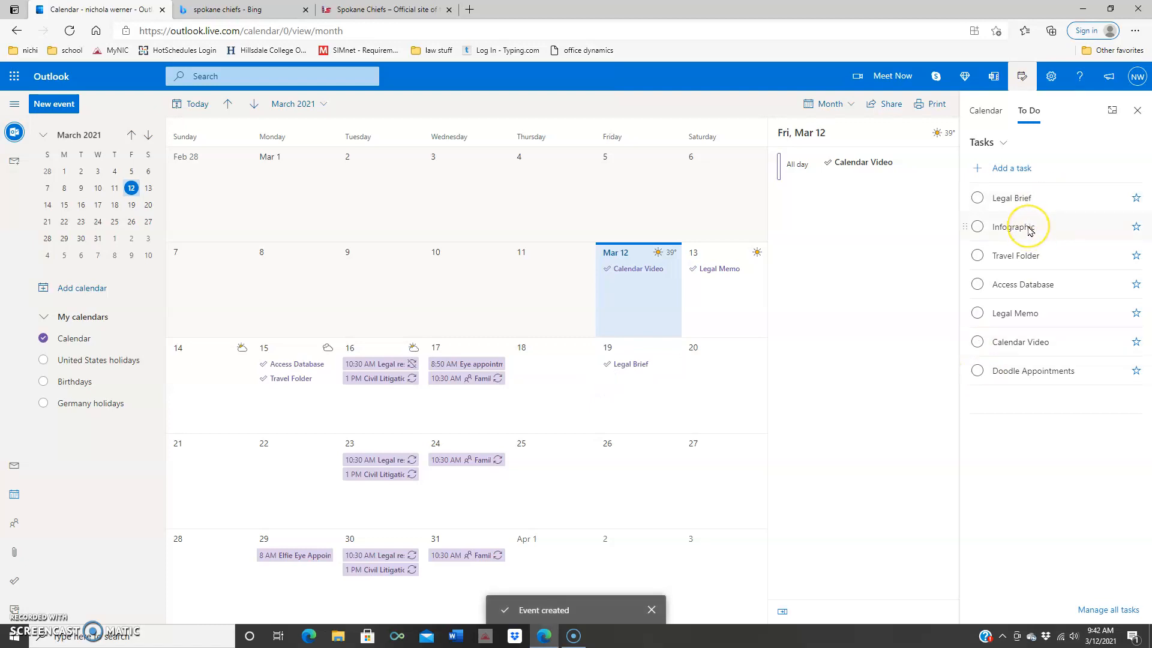
pyautogui.moveTo(1029, 228); pyautogui.dragTo(513, 398)
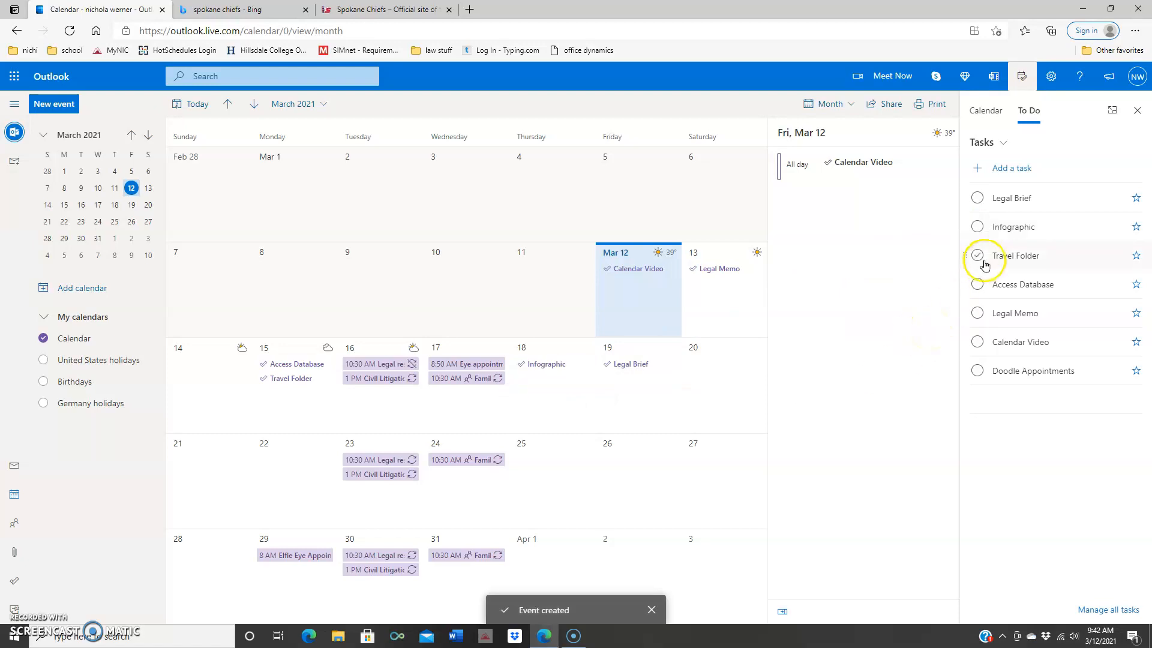
pyautogui.click(1138, 112)
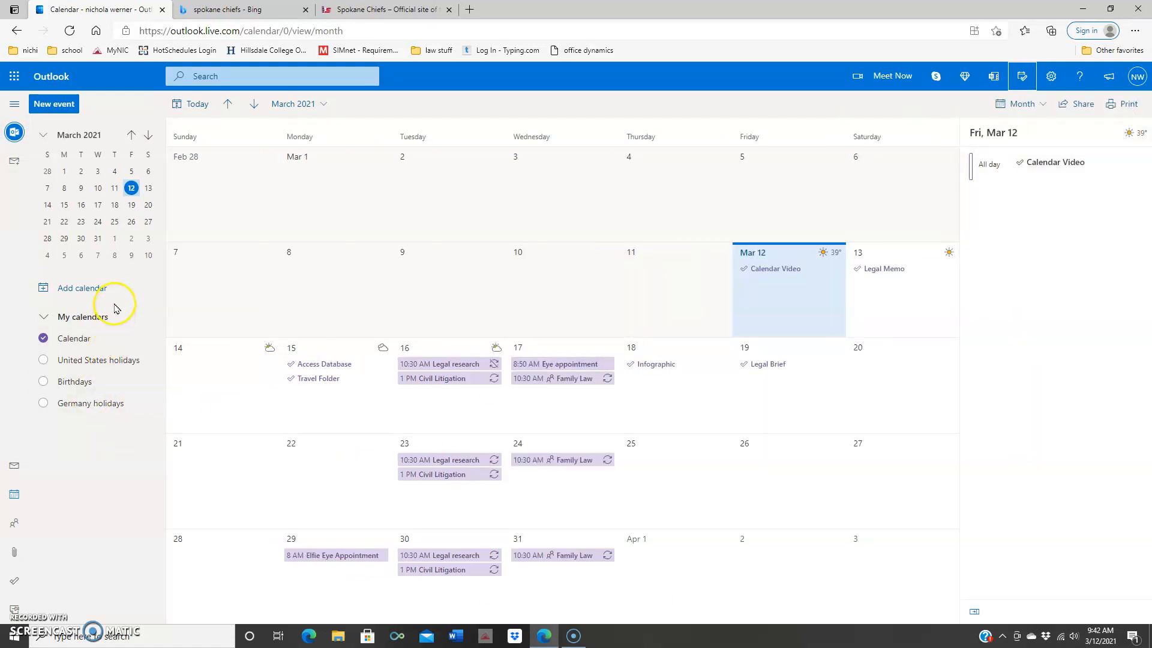
# Step: Create a blank navy calendar named for the client under My calendars
pyautogui.click(102, 290)
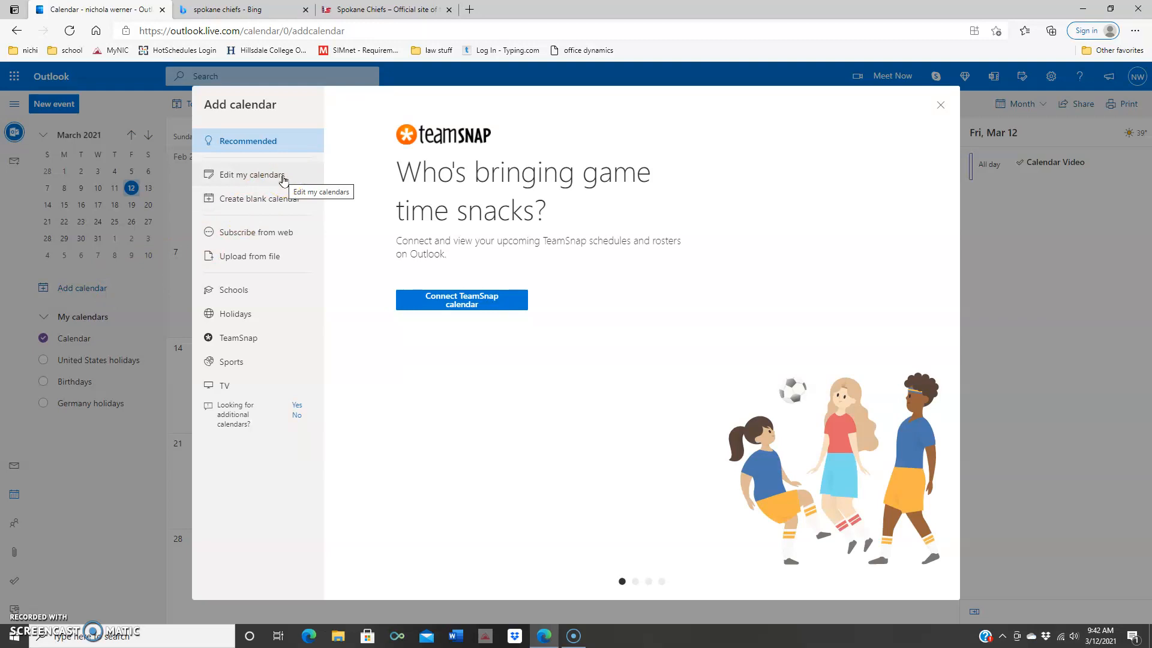
pyautogui.click(276, 240)
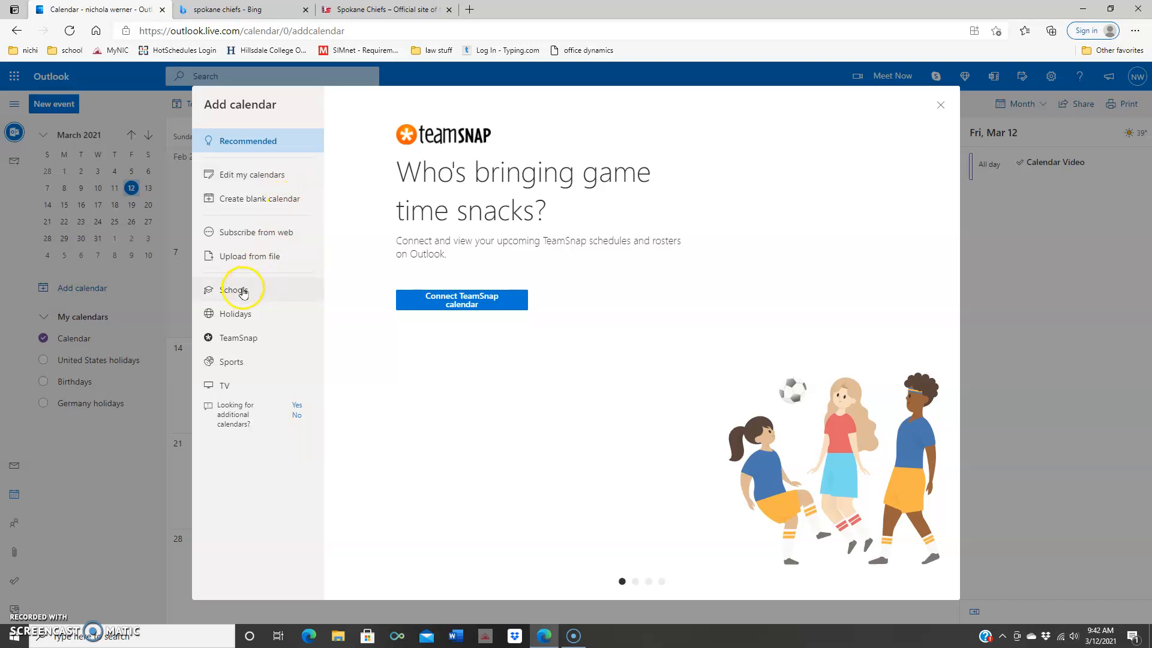
pyautogui.click(284, 202)
pyautogui.click(364, 173)
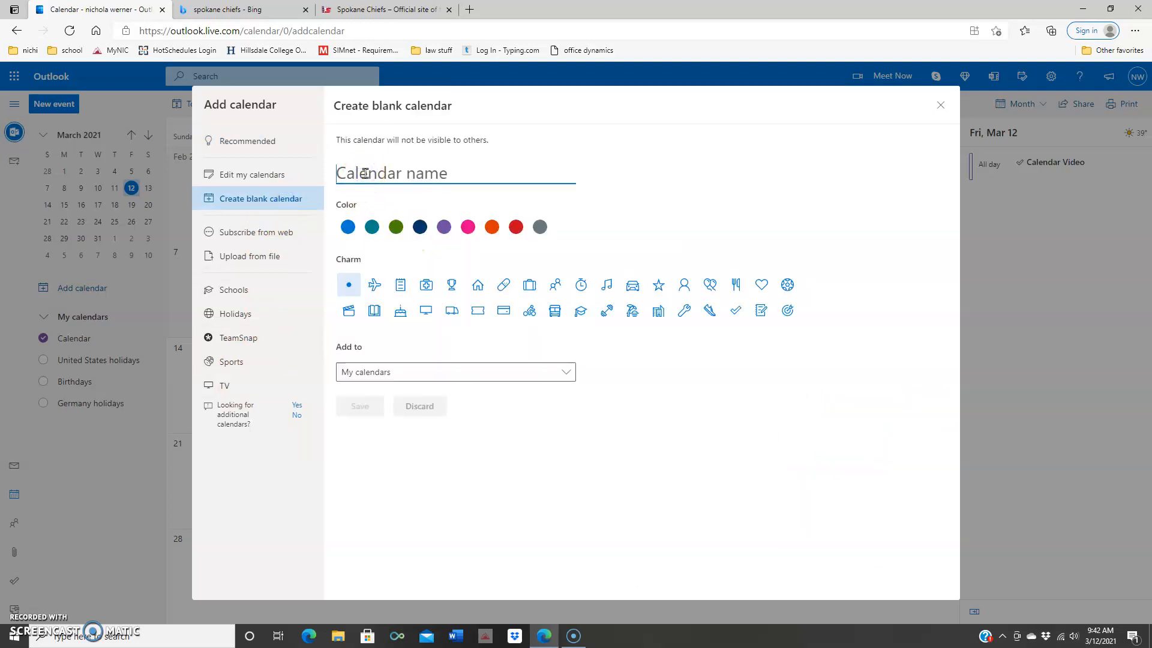
pyautogui.write('Robins')
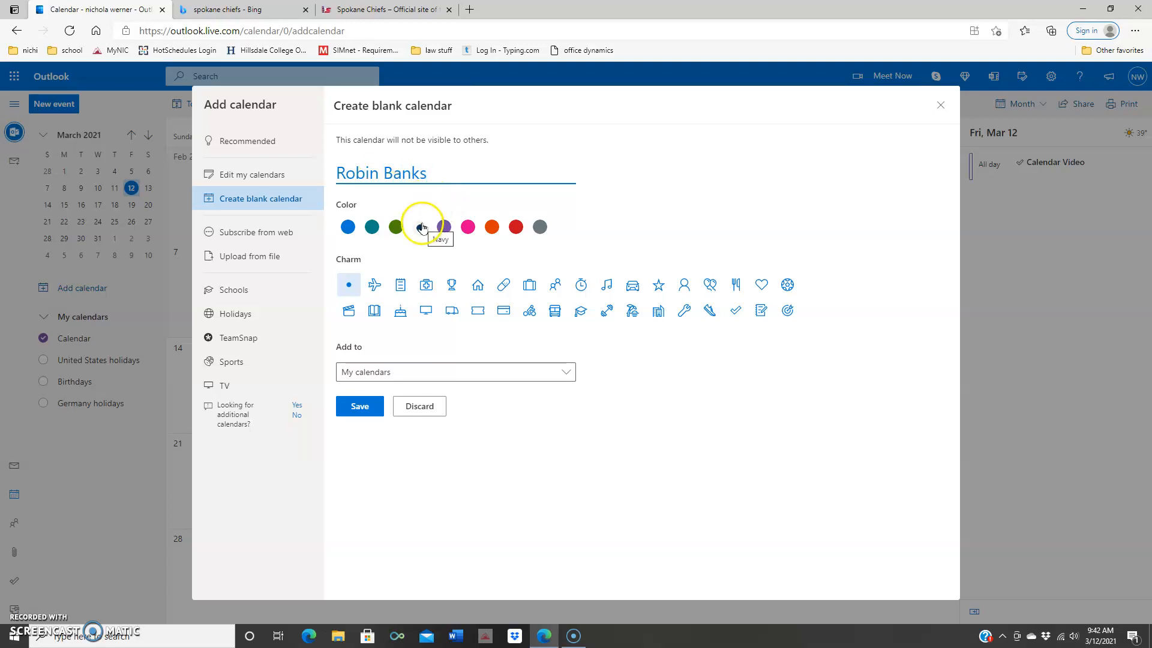
pyautogui.click(421, 227)
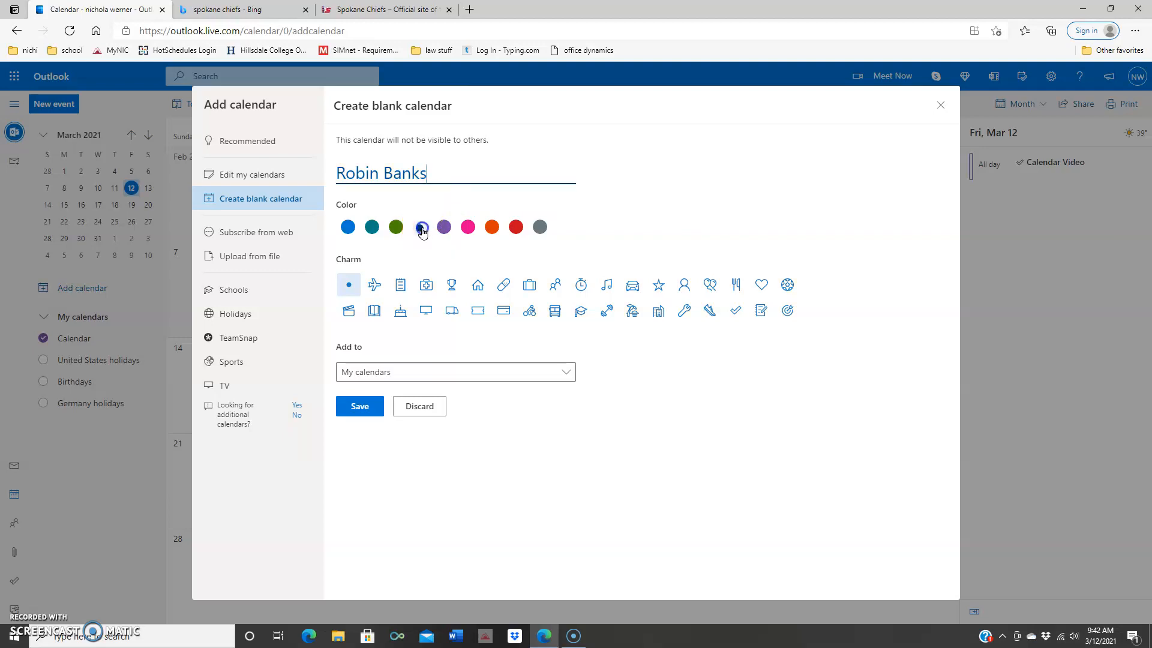
pyautogui.click(562, 384)
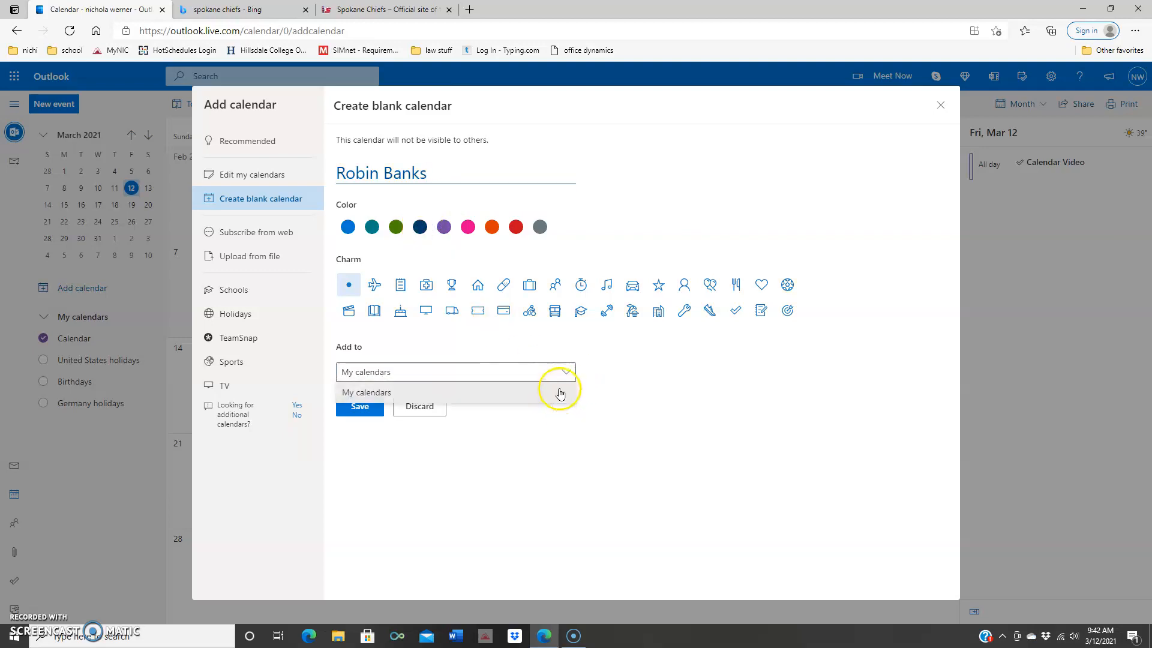
pyautogui.click(566, 371)
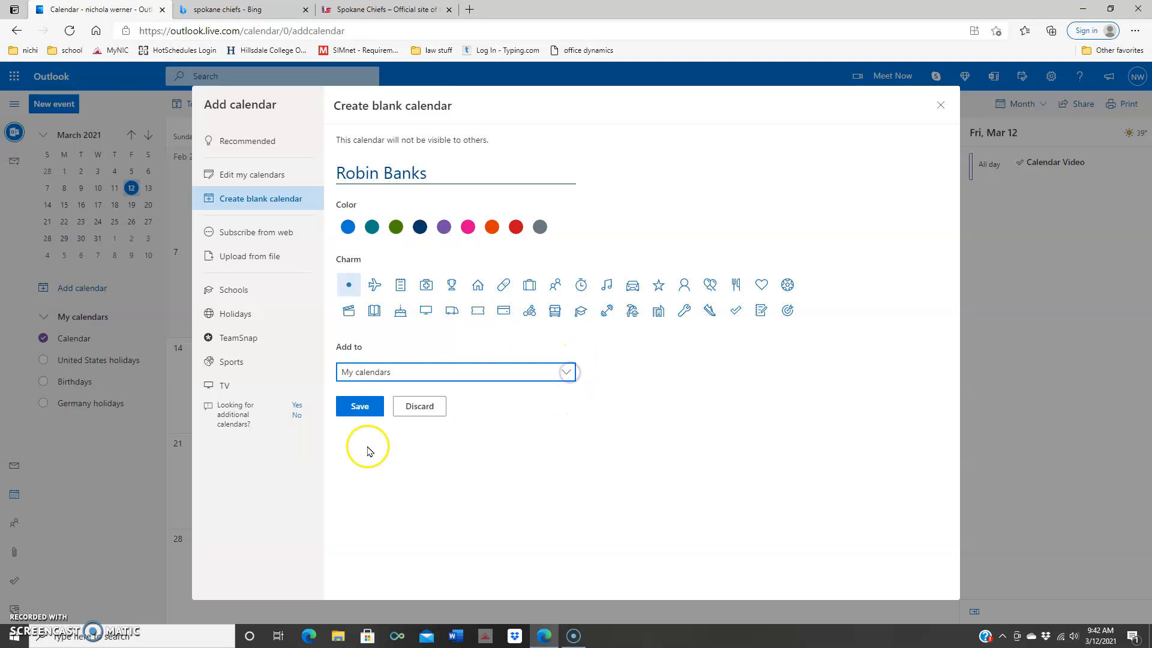
pyautogui.click(358, 410)
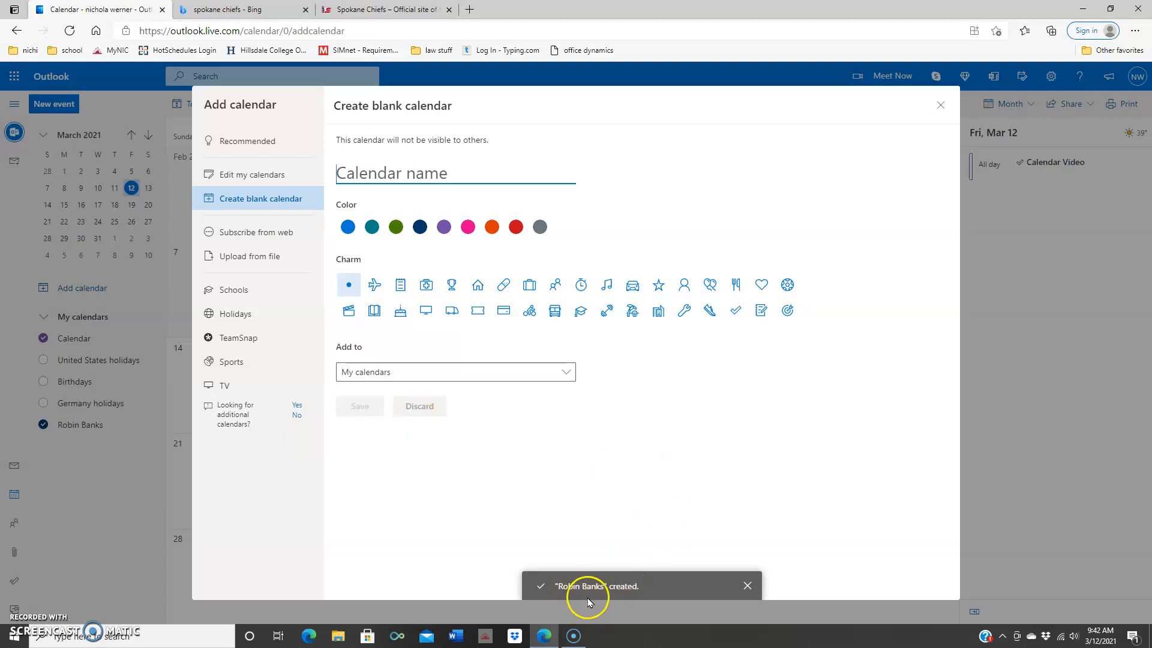
pyautogui.click(748, 585)
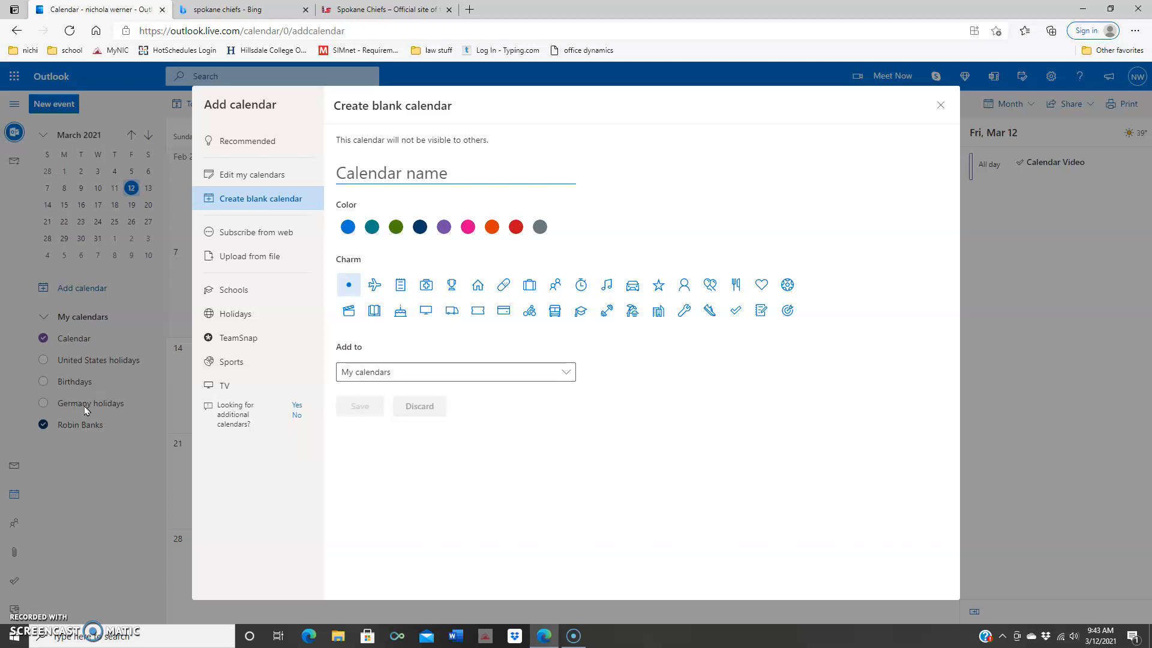
# Step: Add the United Kingdom holidays calendar from the Holidays list and close Add calendar
pyautogui.click(228, 318)
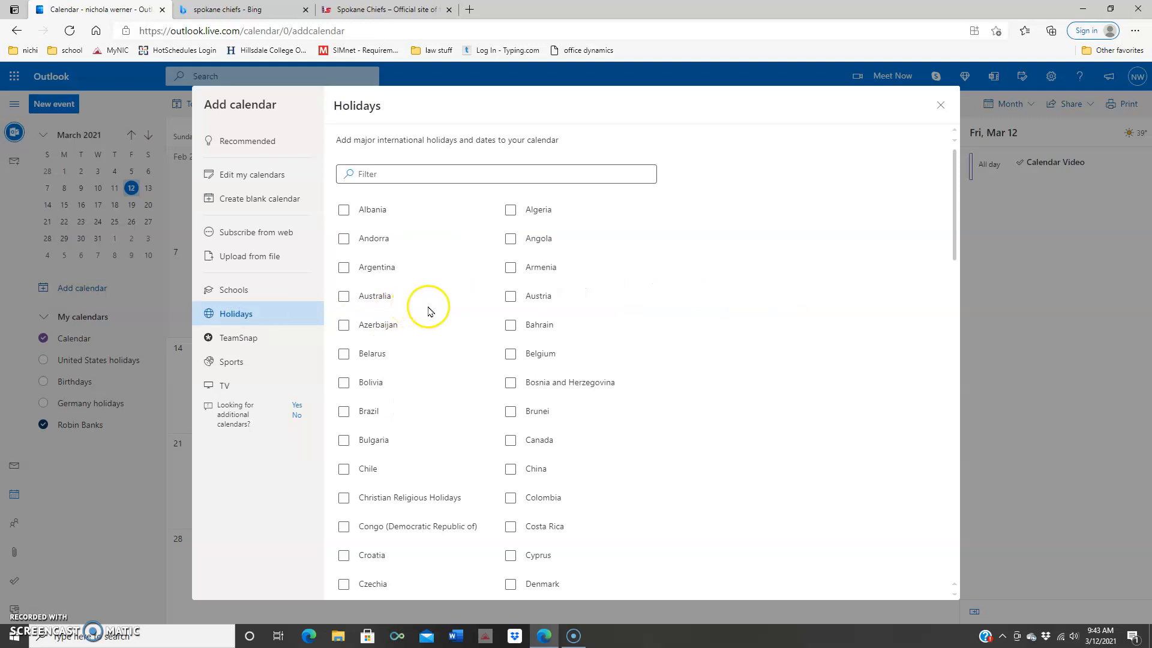
pyautogui.scroll(-15, 480, 334)
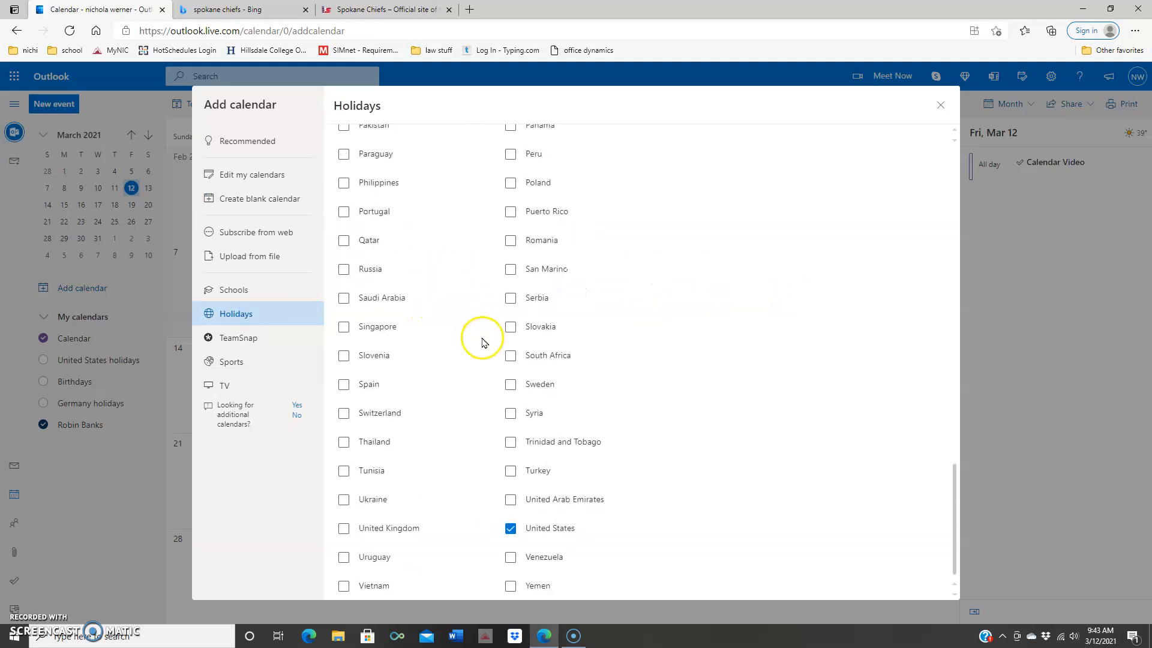
pyautogui.click(344, 528)
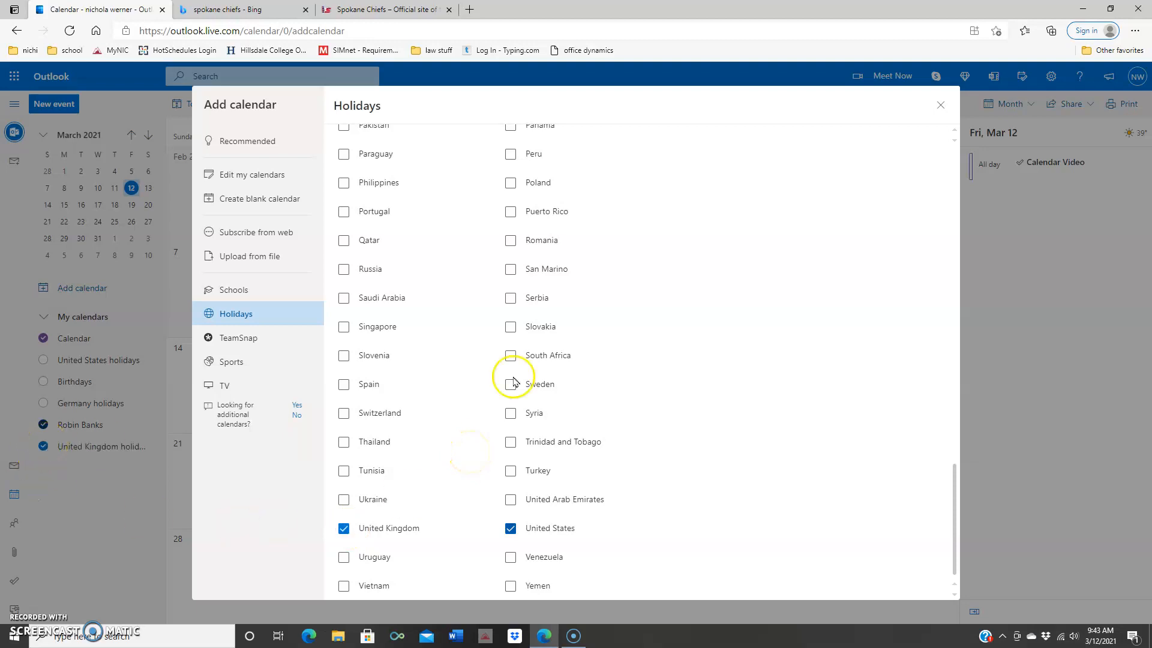
pyautogui.click(940, 106)
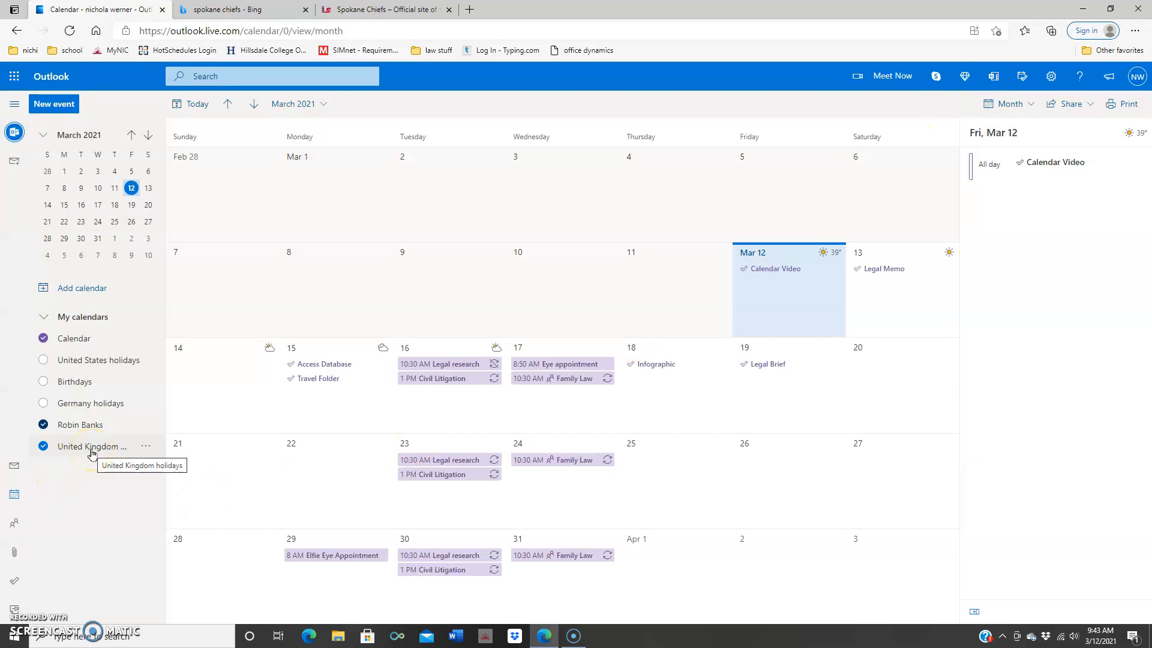
# Step: Change the United Kingdom holidays calendar colour to red
pyautogui.click(146, 445)
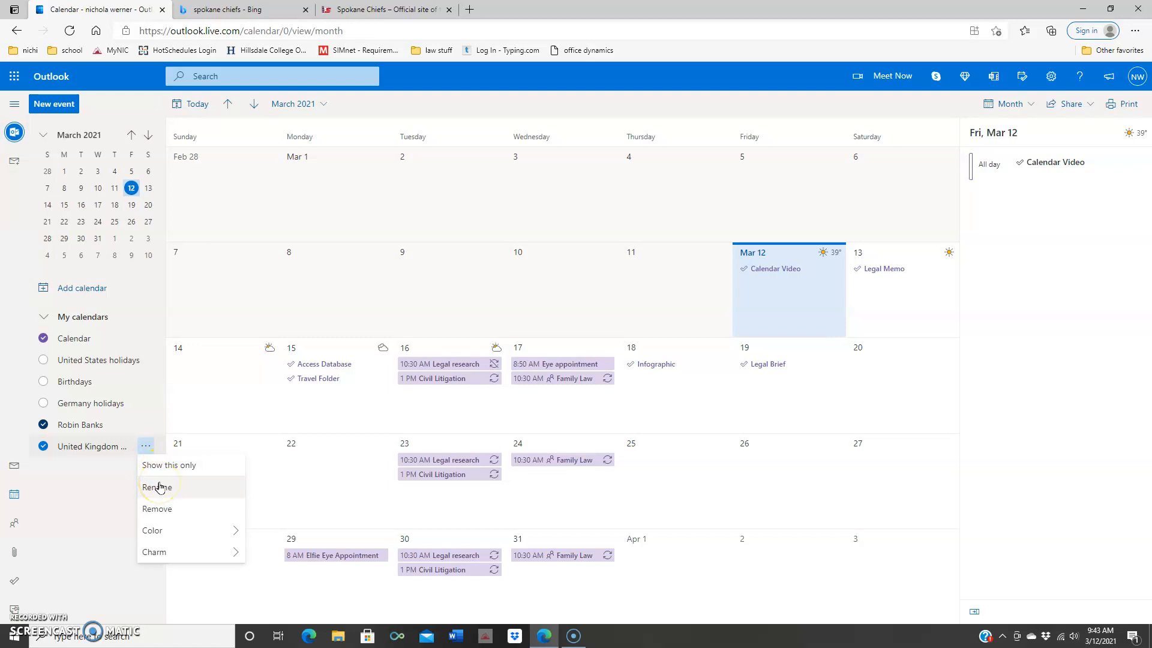
pyautogui.moveTo(240, 530)
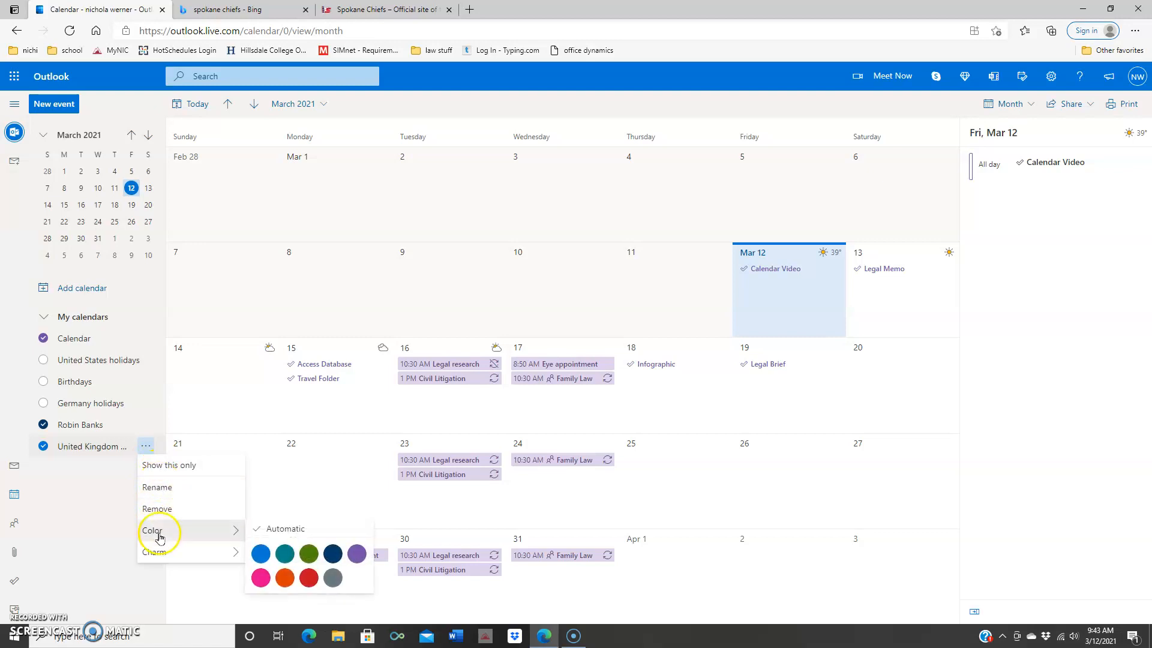
pyautogui.click(310, 579)
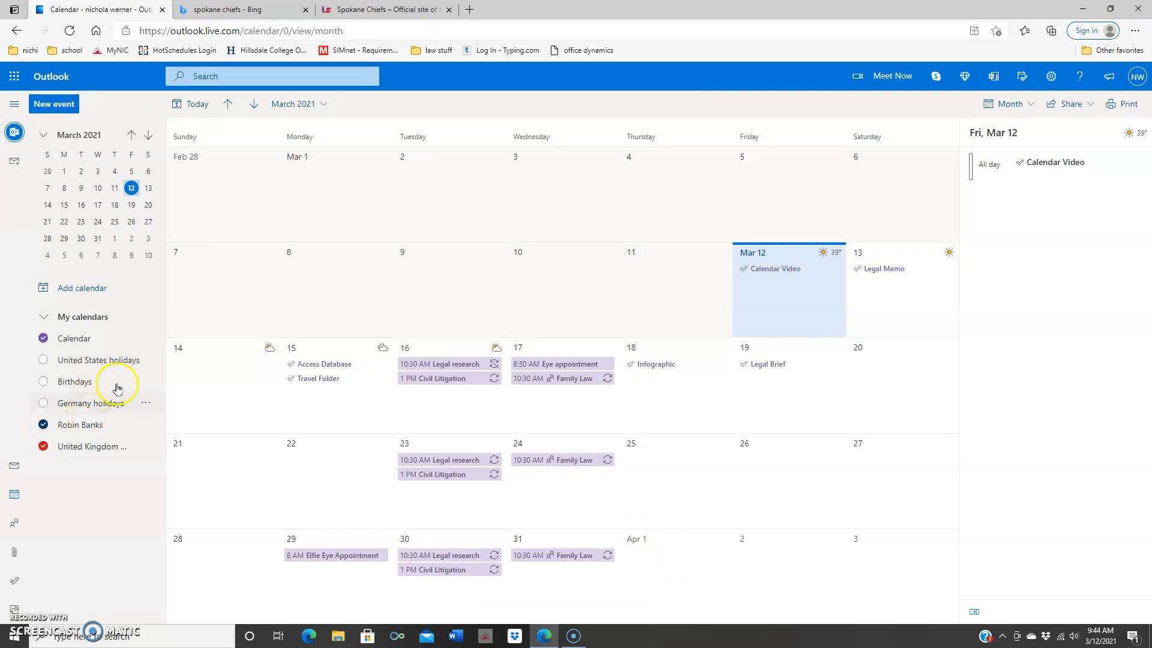
# Step: Browse March and April 2021 while turning on United States and Germany holidays
pyautogui.click(253, 104)
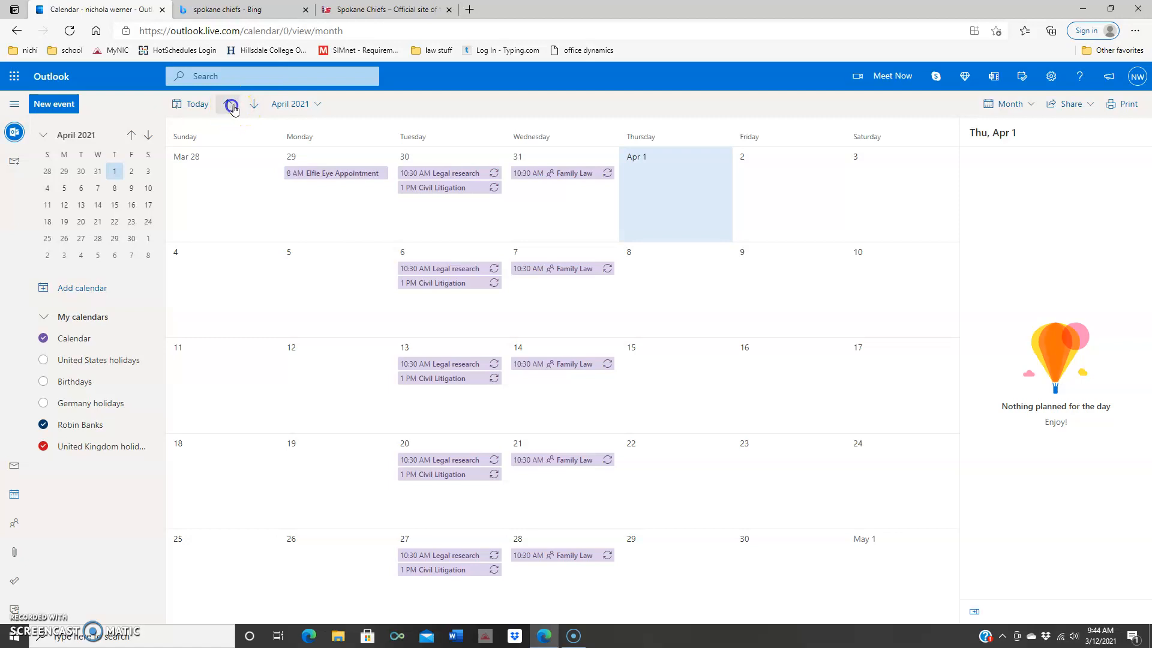
pyautogui.click(228, 104)
pyautogui.click(72, 362)
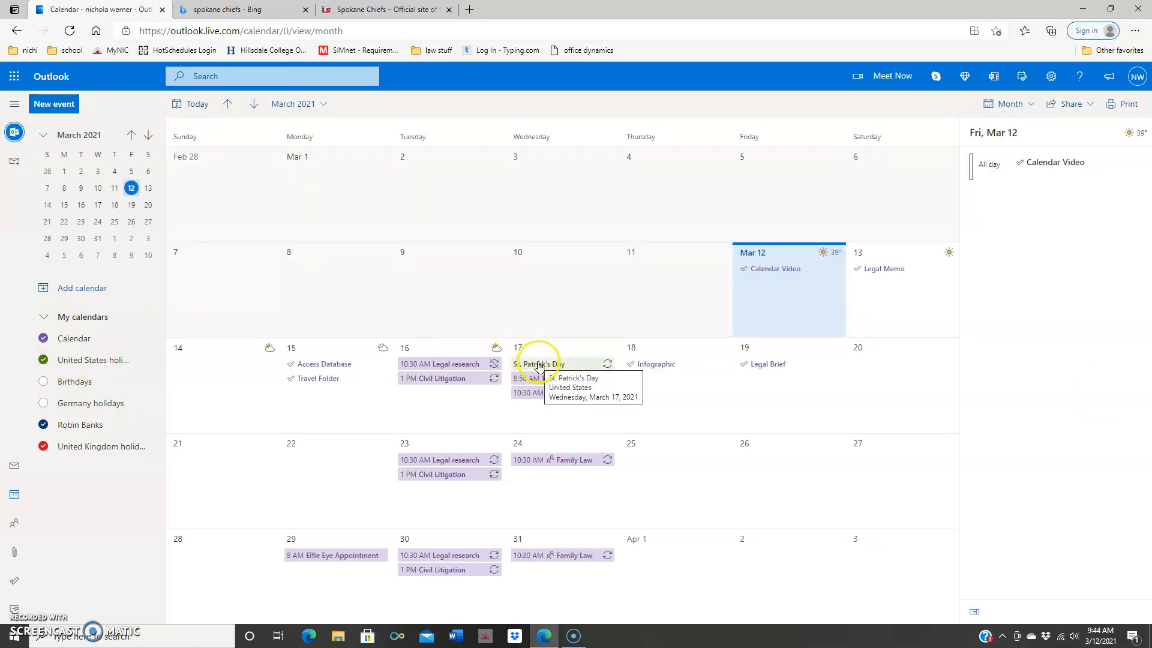
pyautogui.click(255, 104)
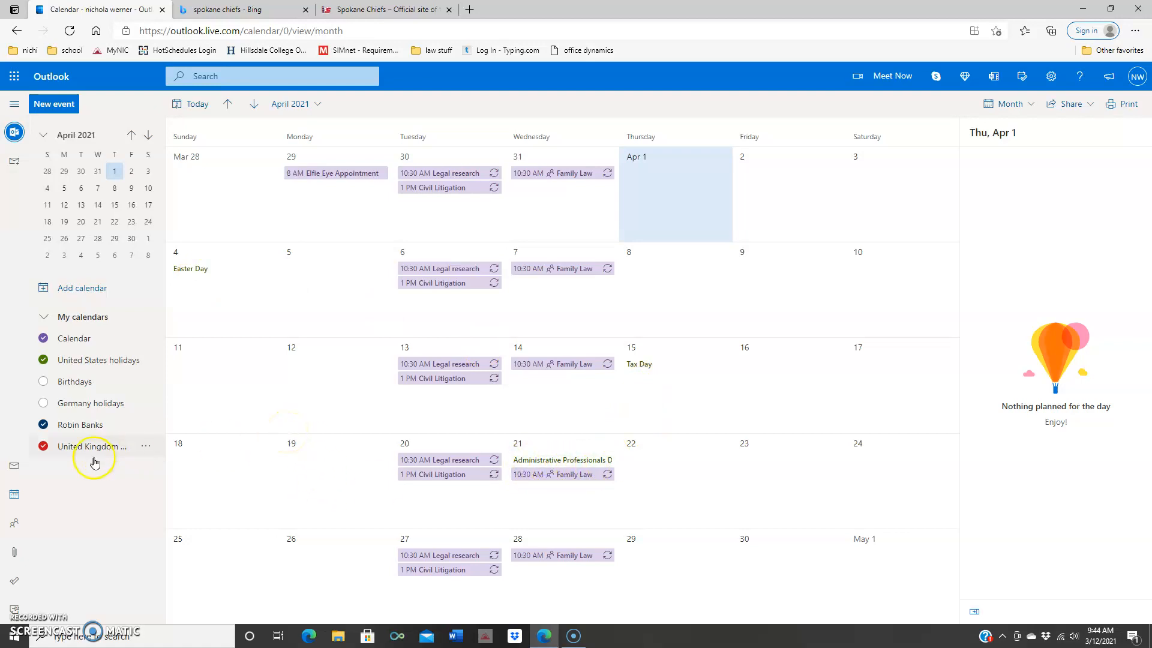
pyautogui.click(85, 411)
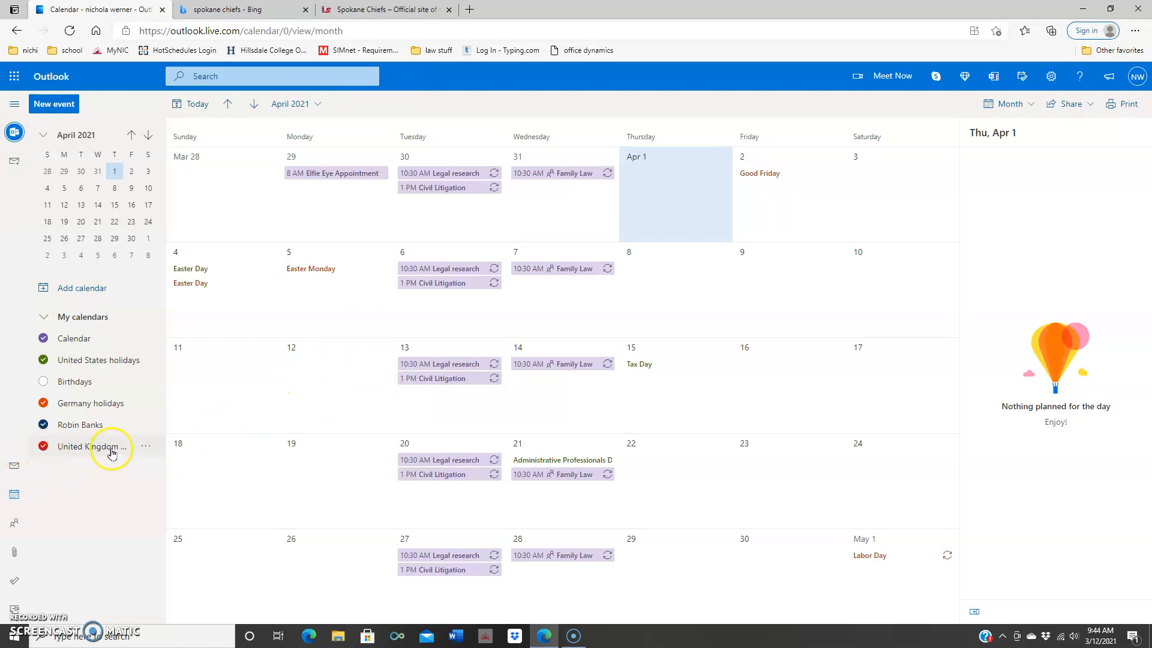
# Step: Show only United Kingdom holidays, then back in March re-enable US holidays, Calendar and the client calendar
pyautogui.click(146, 446)
pyautogui.click(170, 468)
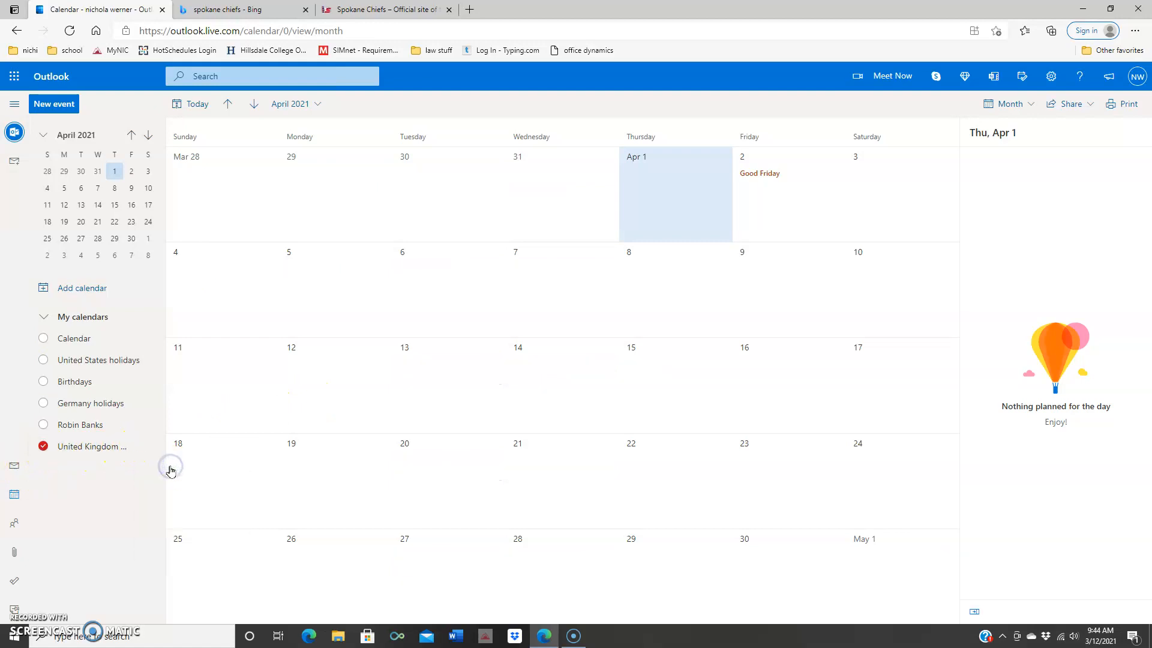
pyautogui.click(689, 224)
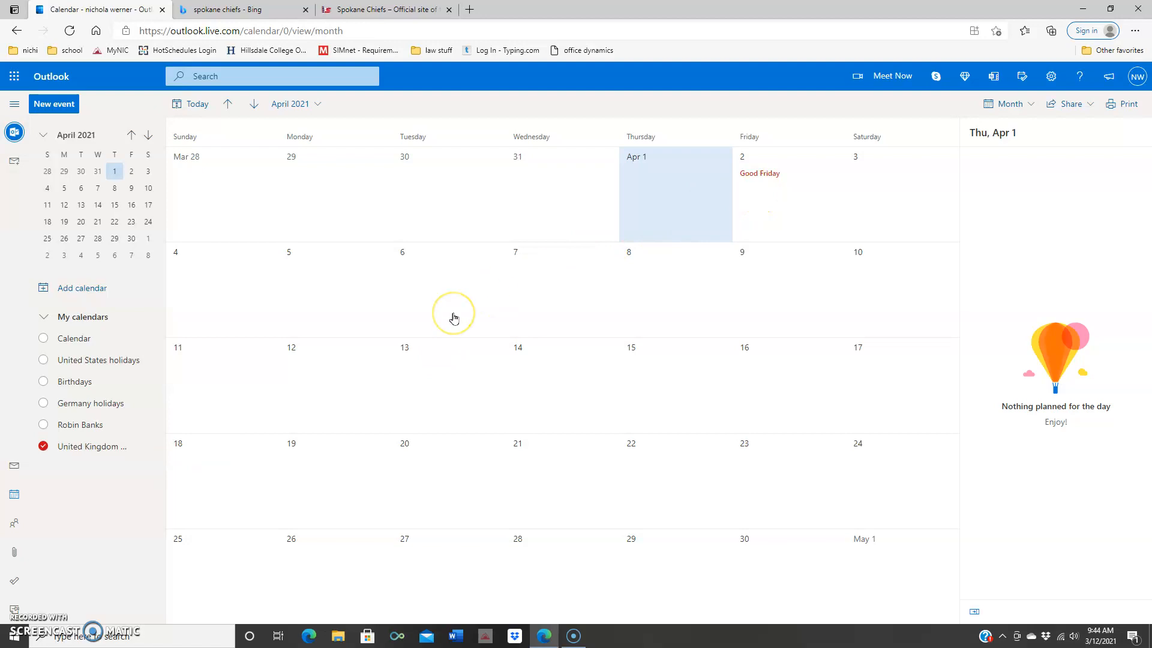
pyautogui.click(228, 104)
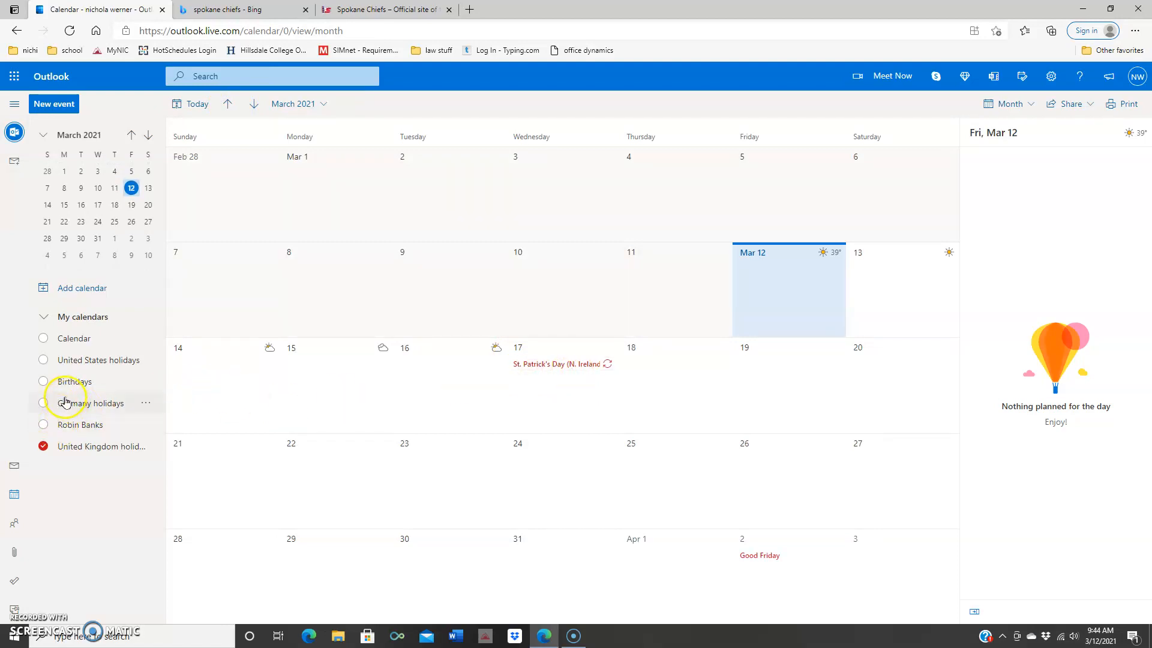
pyautogui.click(70, 364)
pyautogui.click(46, 337)
pyautogui.click(43, 424)
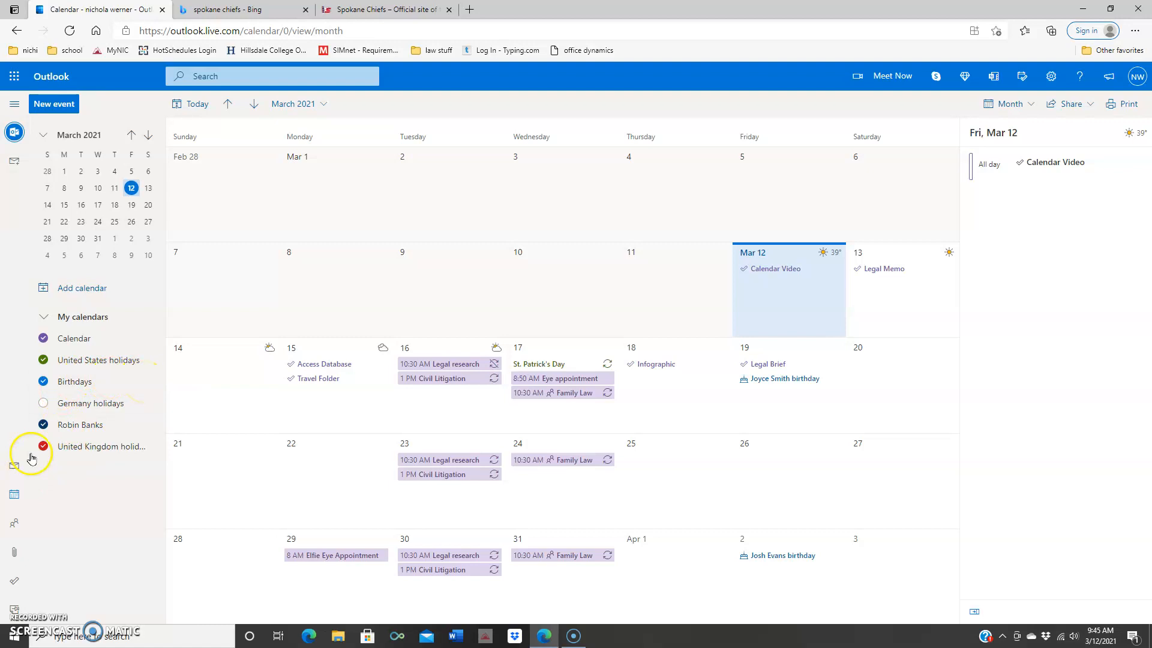
# Step: Start a new birthday from the Birthdays calendar and enter the contact's first and last name
pyautogui.click(145, 382)
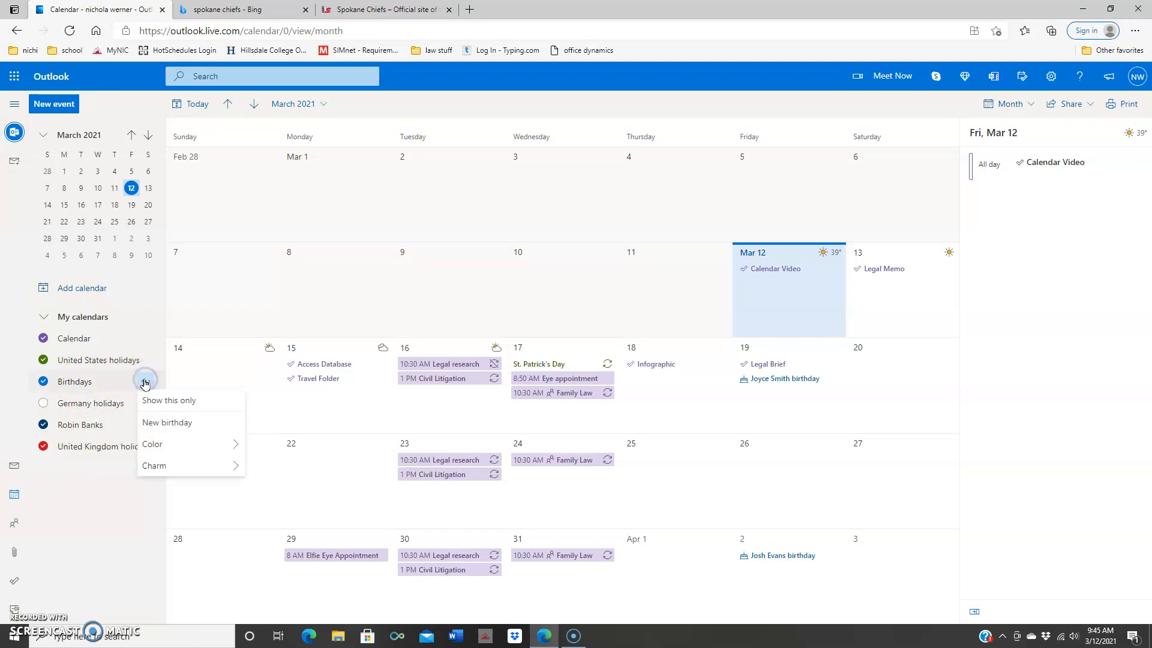
pyautogui.click(188, 423)
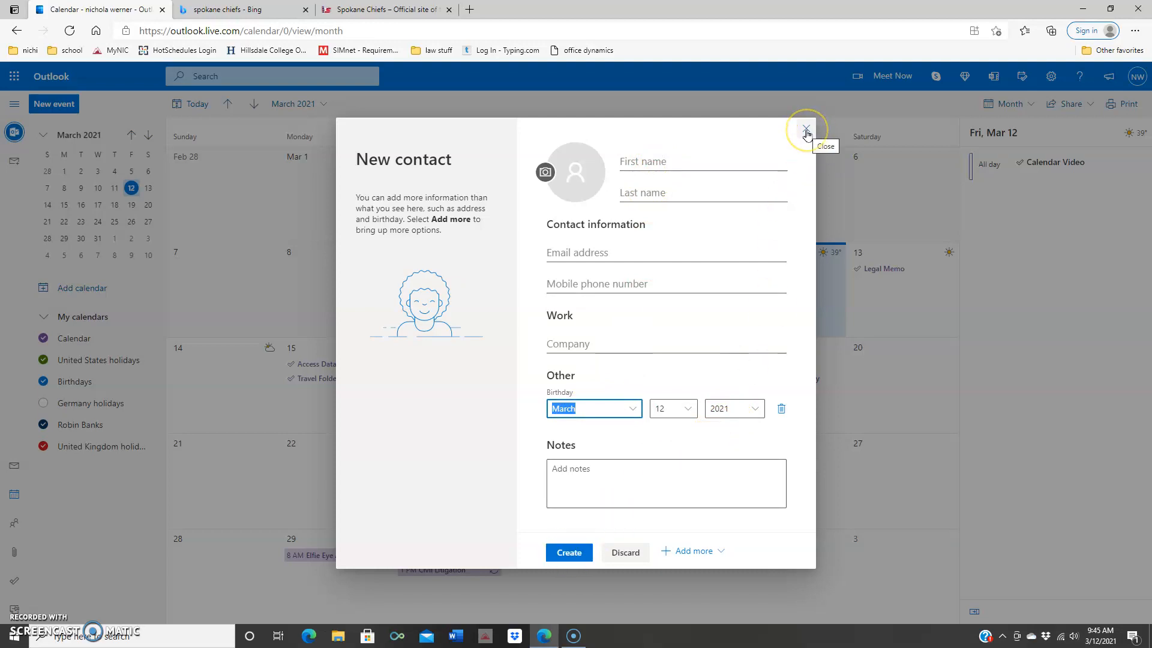
pyautogui.click(735, 161)
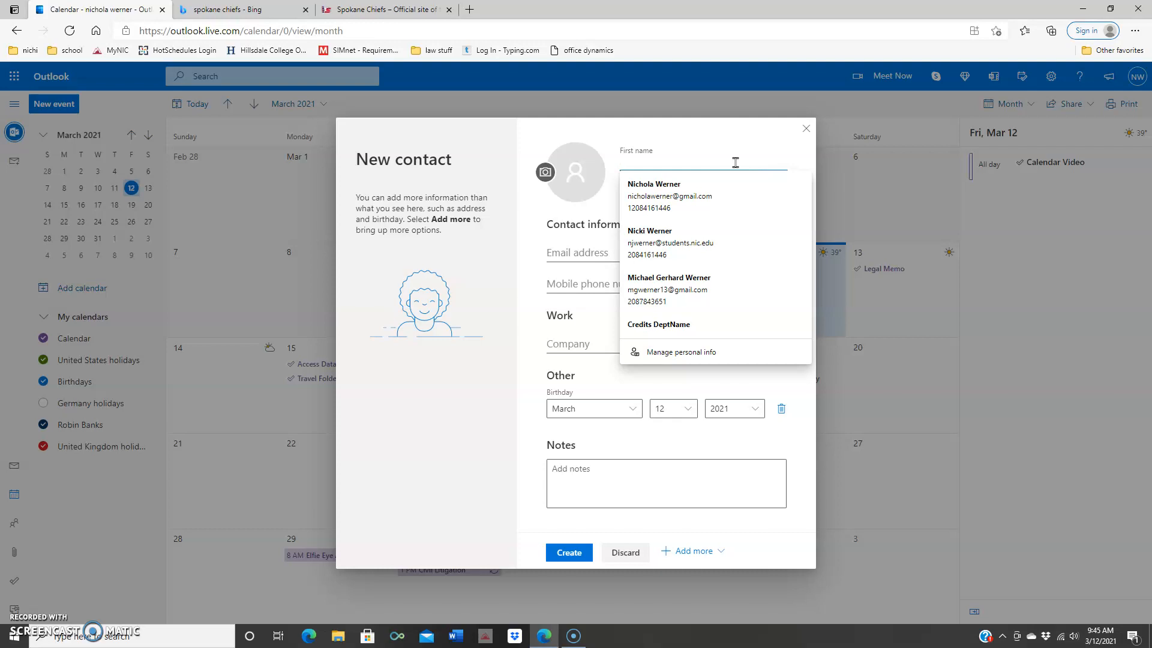
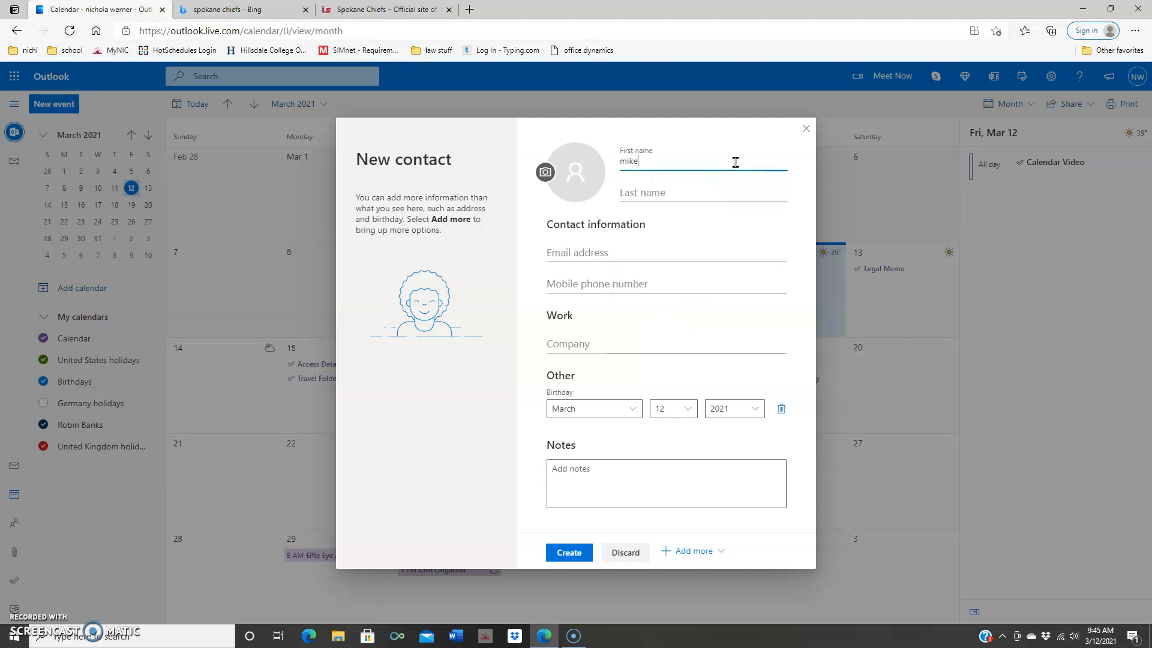
pyautogui.click(677, 188)
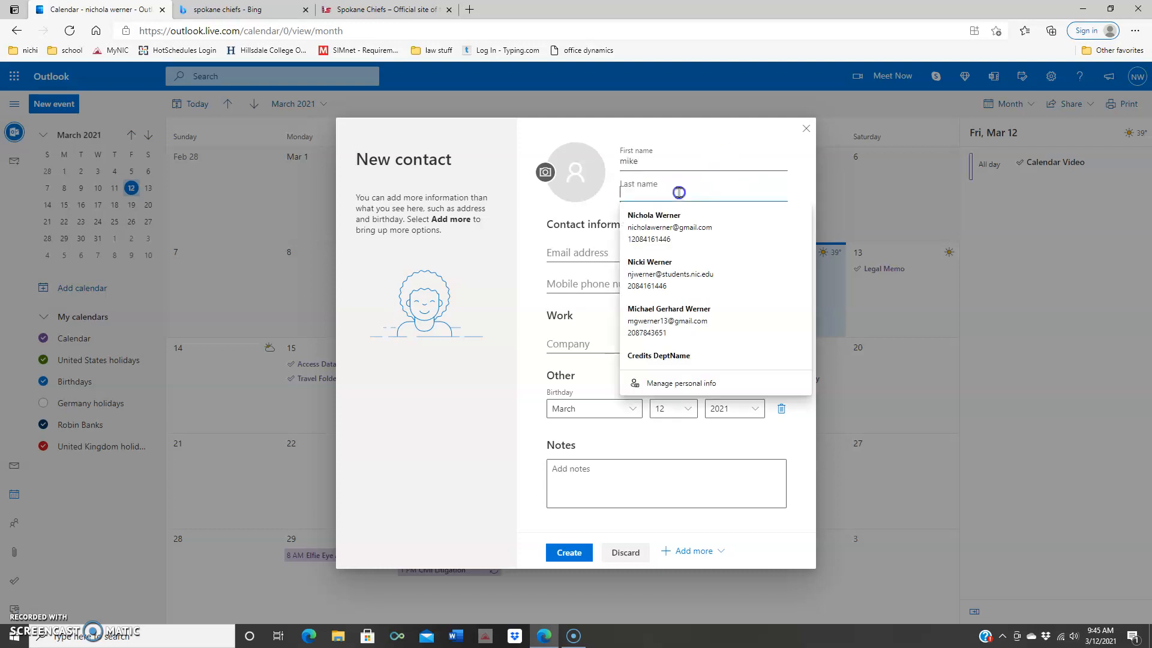
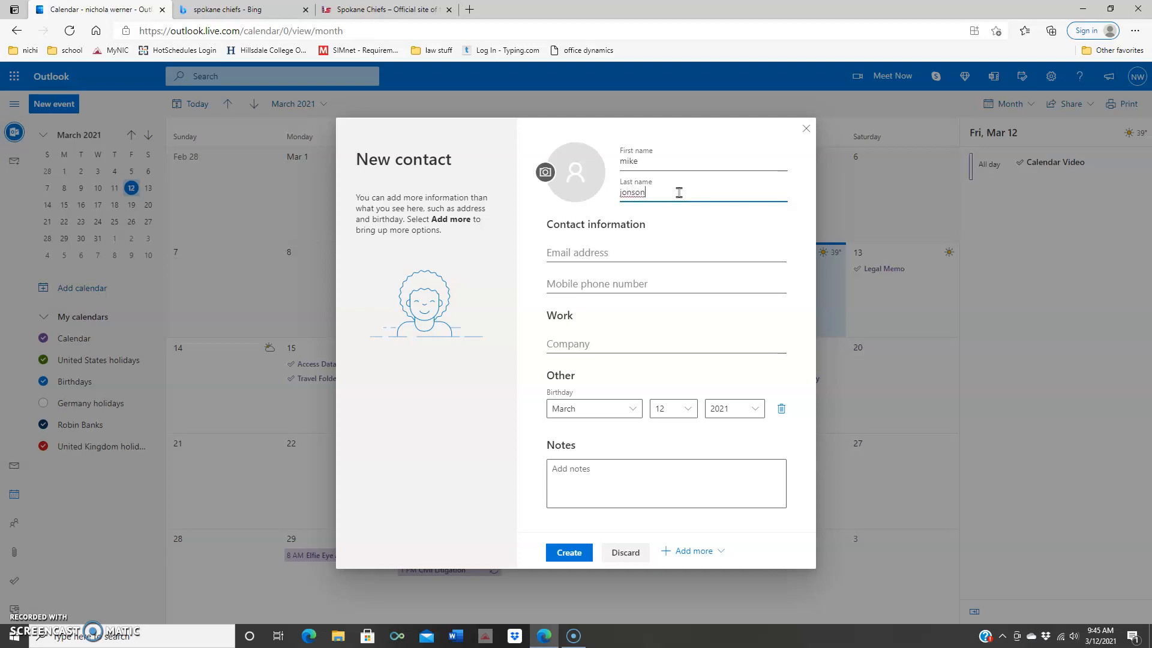
# Step: Set the birthday day to 25 and create the contact
pyautogui.click(687, 410)
pyautogui.scroll(-5, 673, 480)
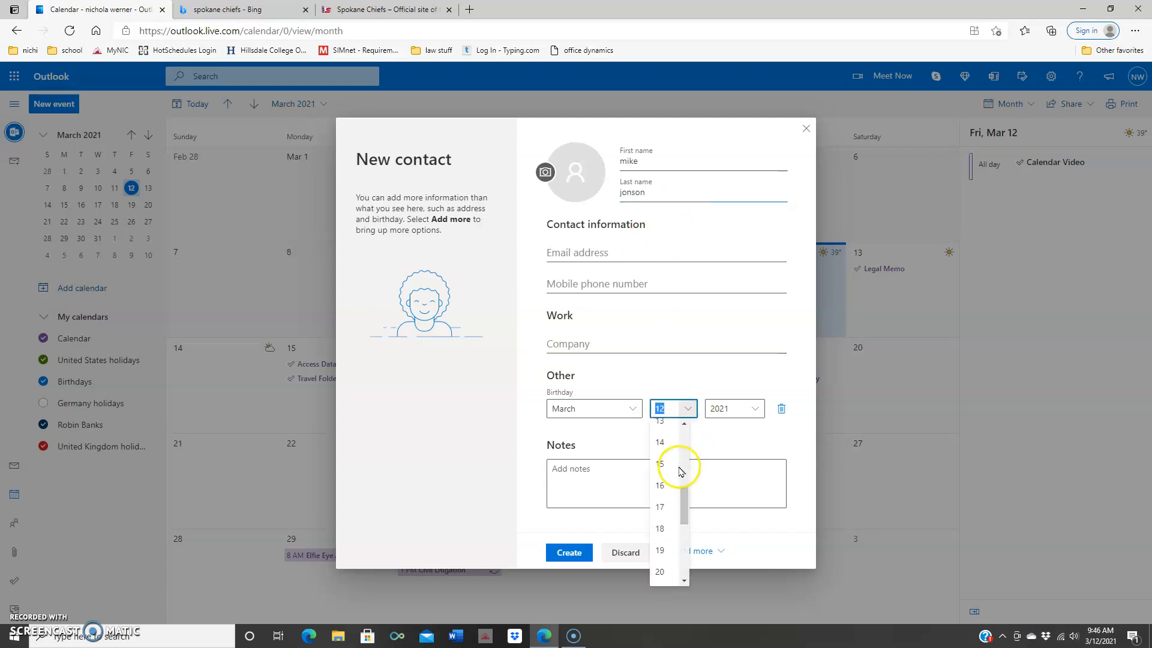
pyautogui.scroll(-2, 673, 489)
pyautogui.click(672, 480)
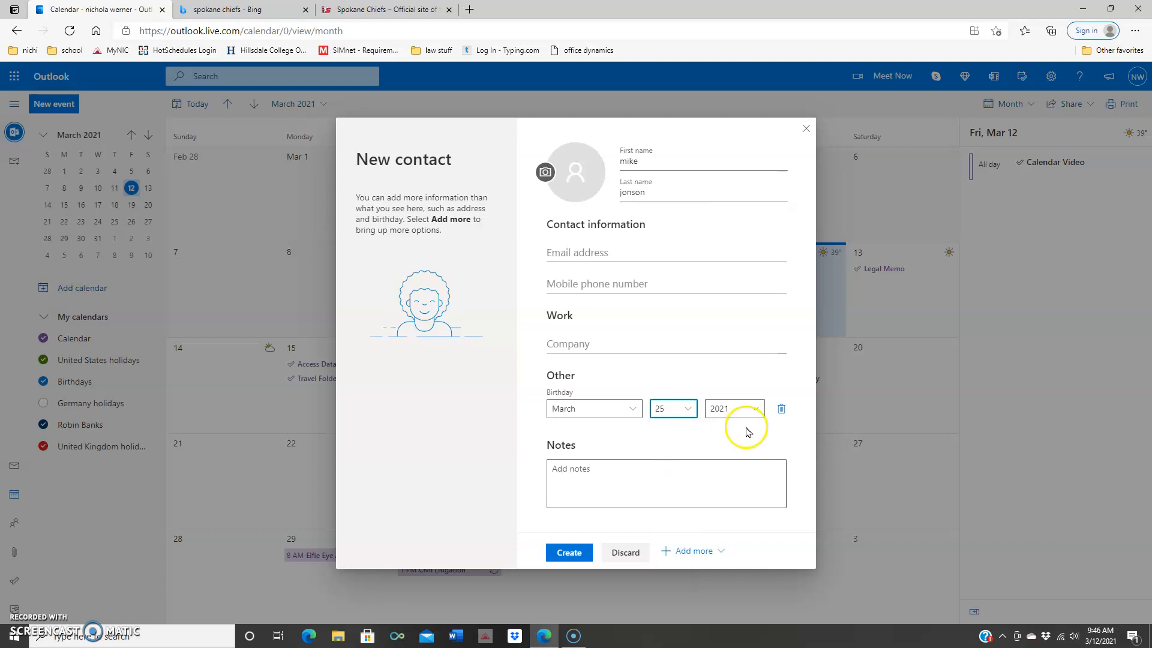
pyautogui.click(567, 552)
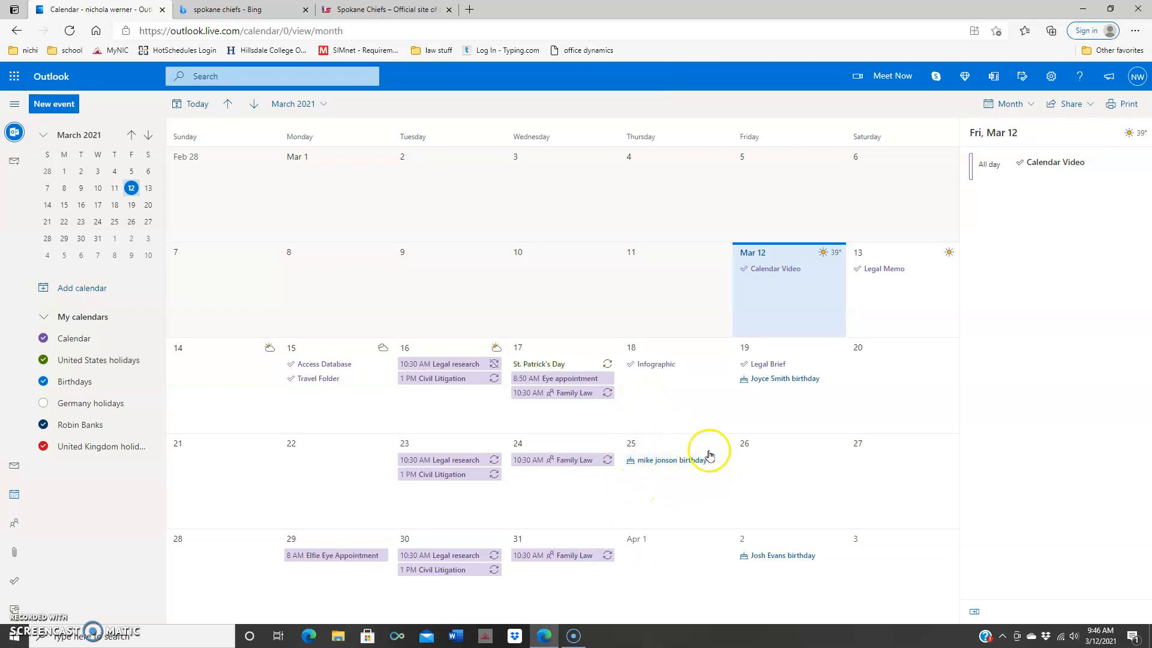
# Step: Hide Birthdays, United States holidays and Calendar, then select Monday, March 15
pyautogui.click(41, 382)
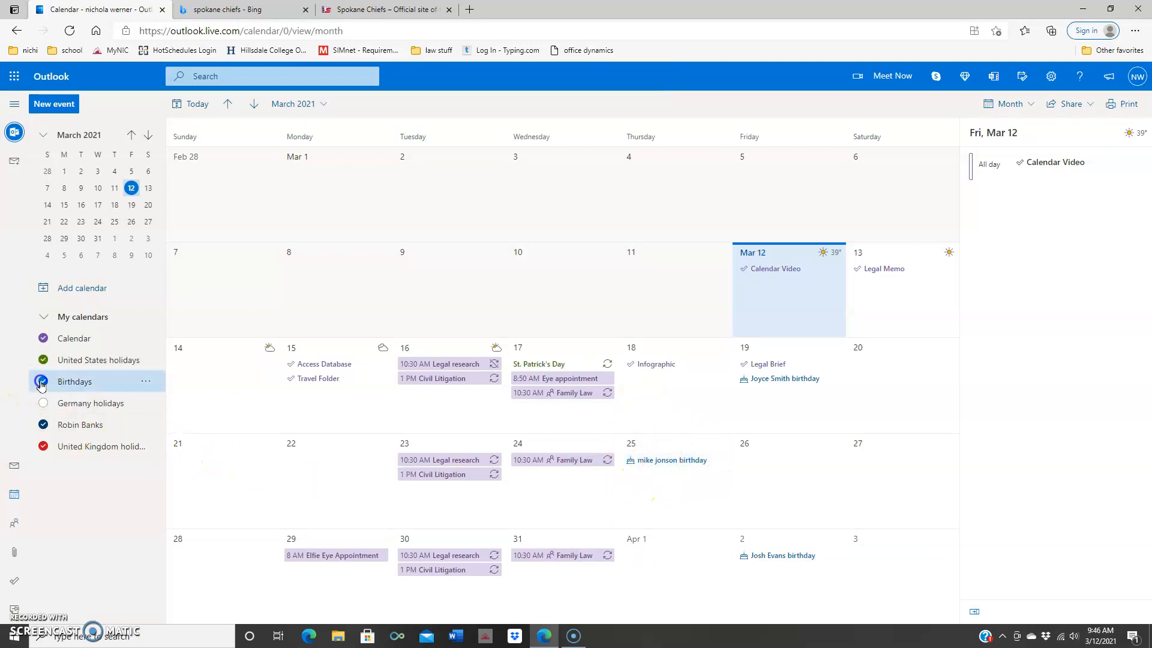
pyautogui.click(42, 360)
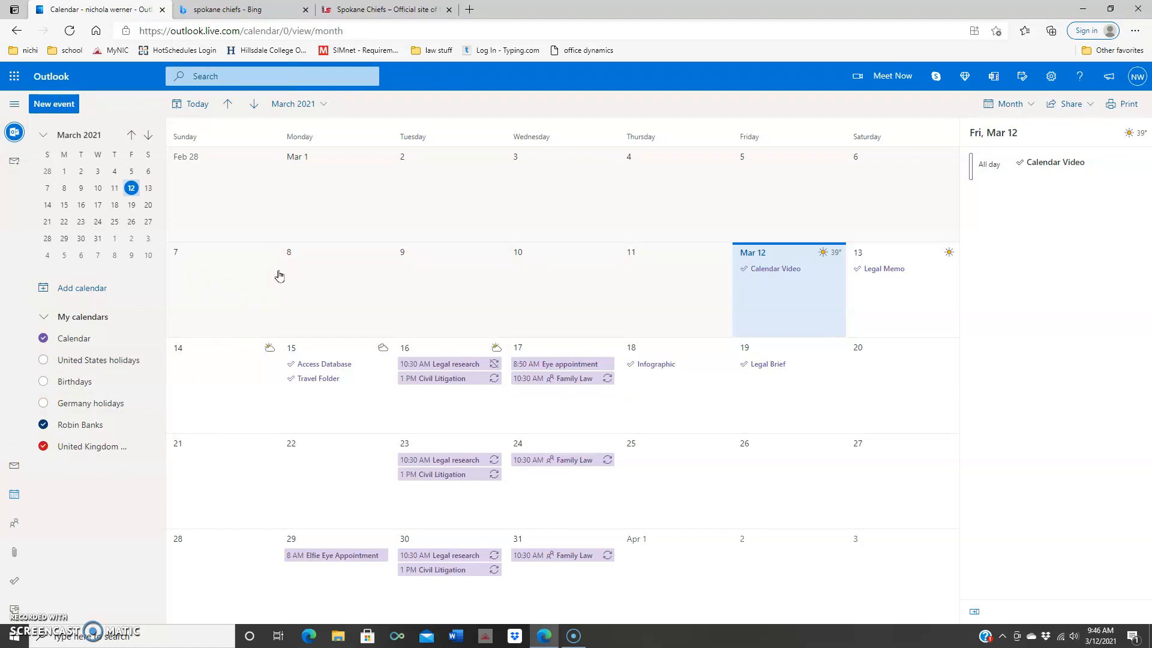
pyautogui.click(43, 339)
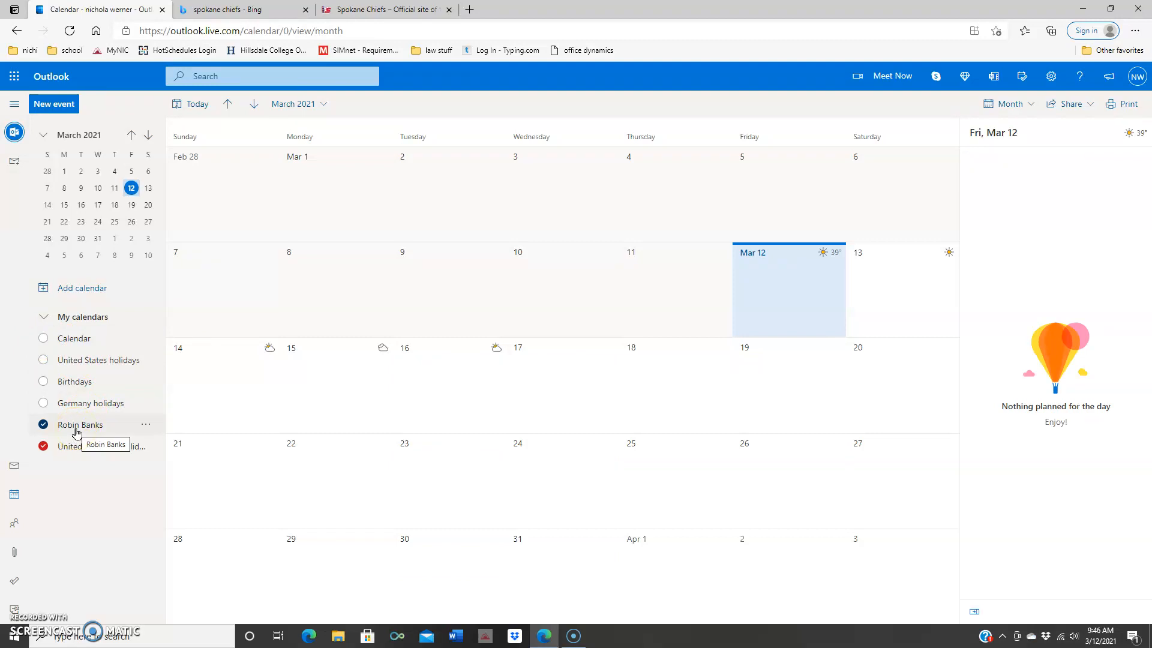
pyautogui.click(303, 373)
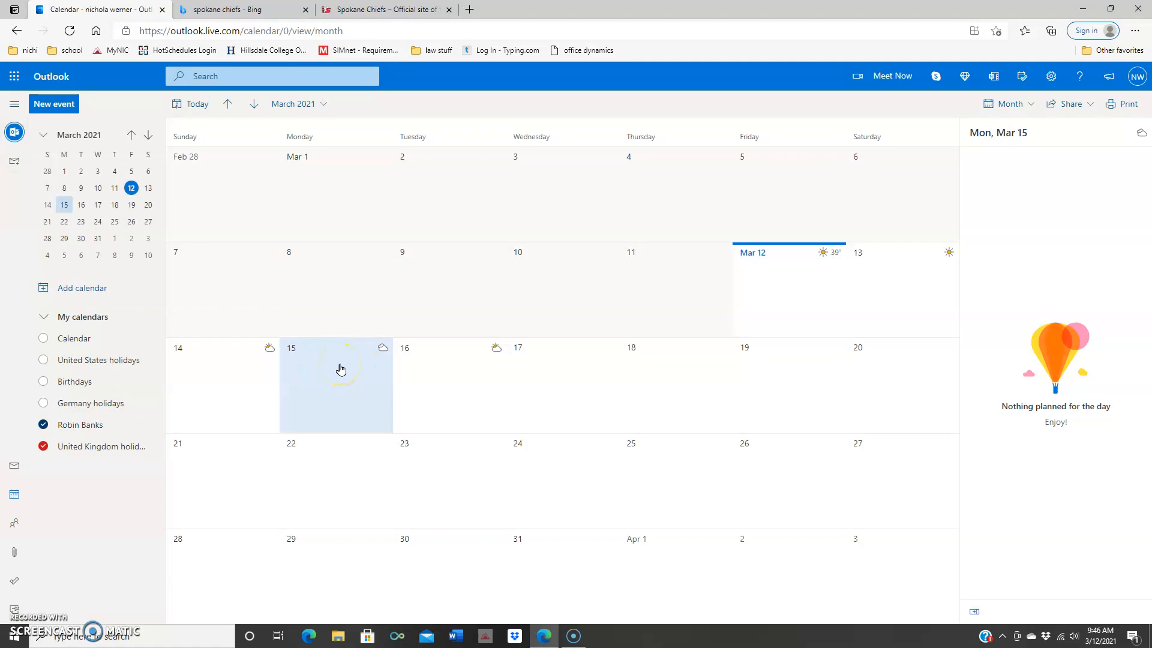
# Step: Discard the quick event forms and open the full new-event form for Monday, March 15, 8:00–8:30 AM
pyautogui.click(55, 104)
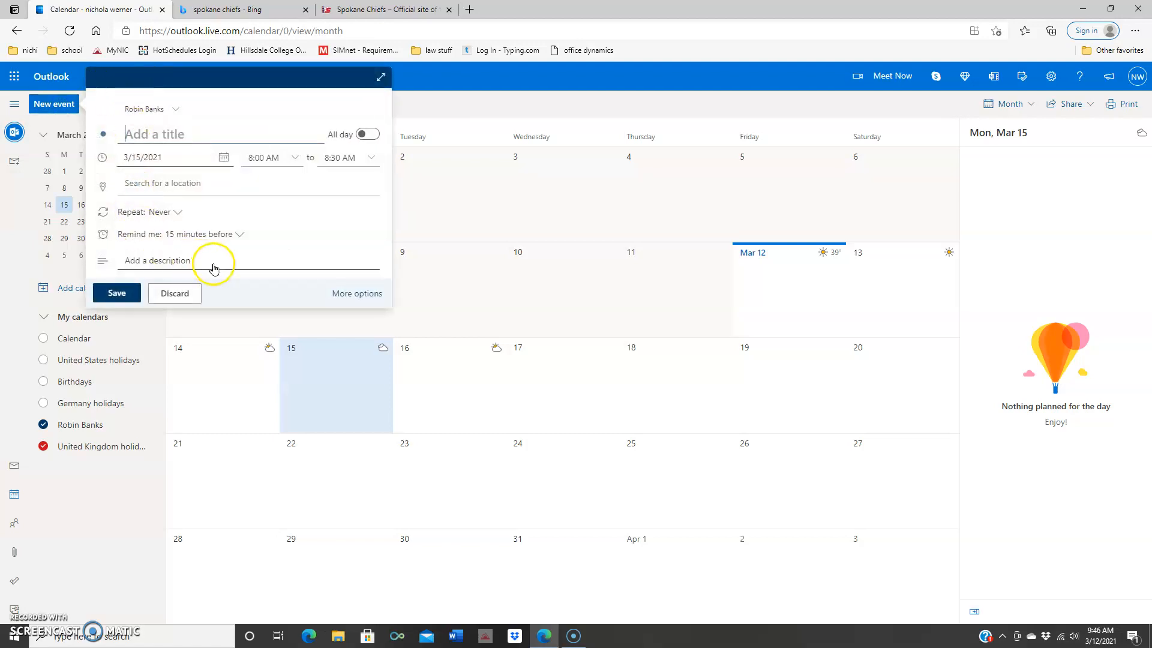
pyautogui.click(173, 293)
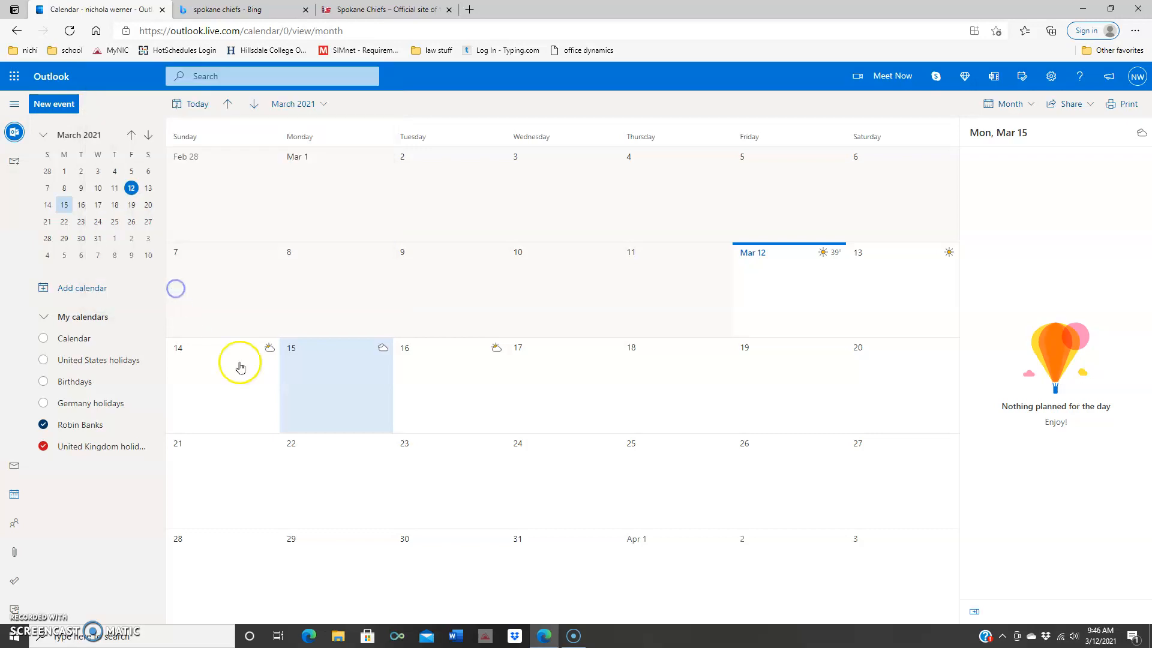
pyautogui.doubleClick(300, 373)
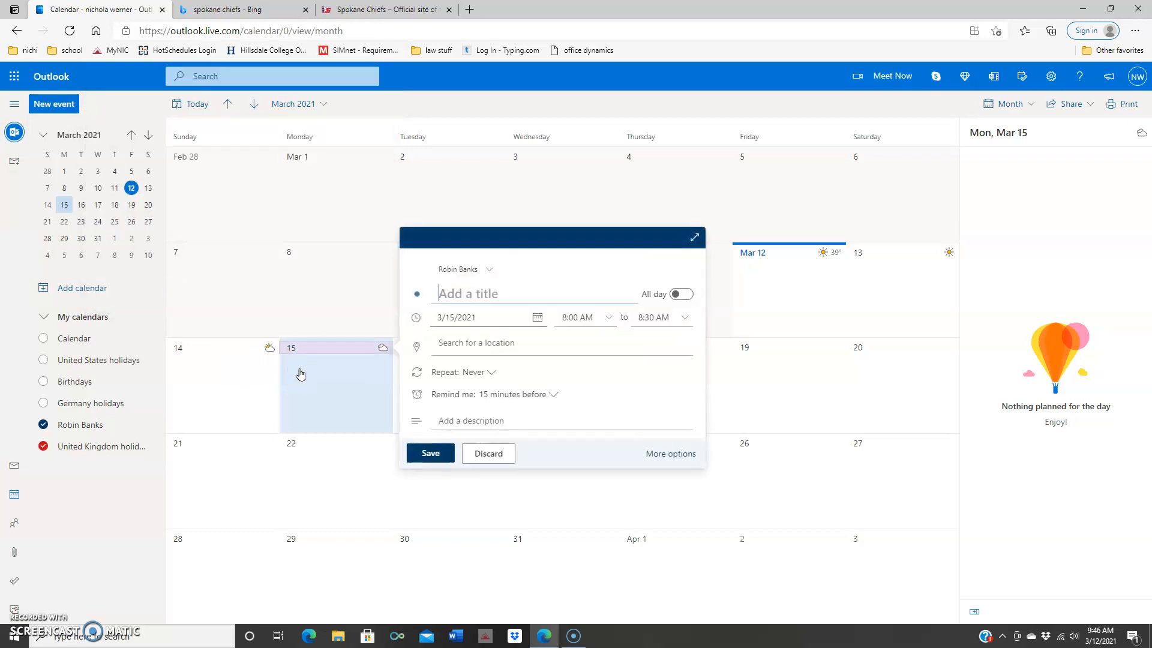
pyautogui.click(486, 453)
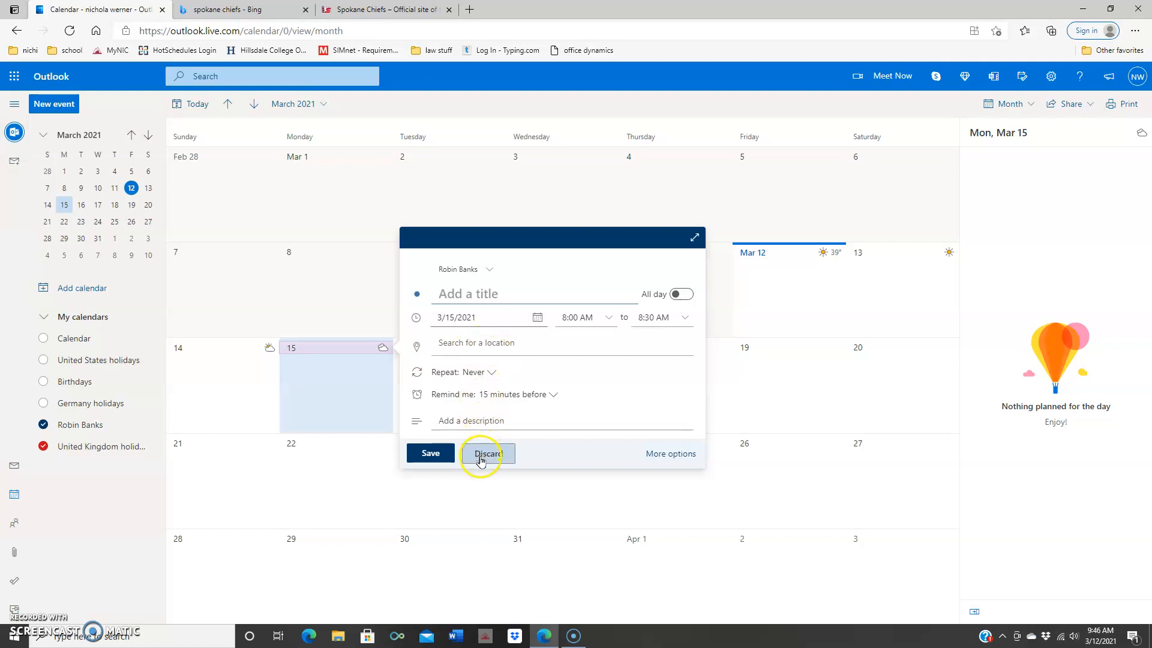
pyautogui.doubleClick(358, 399)
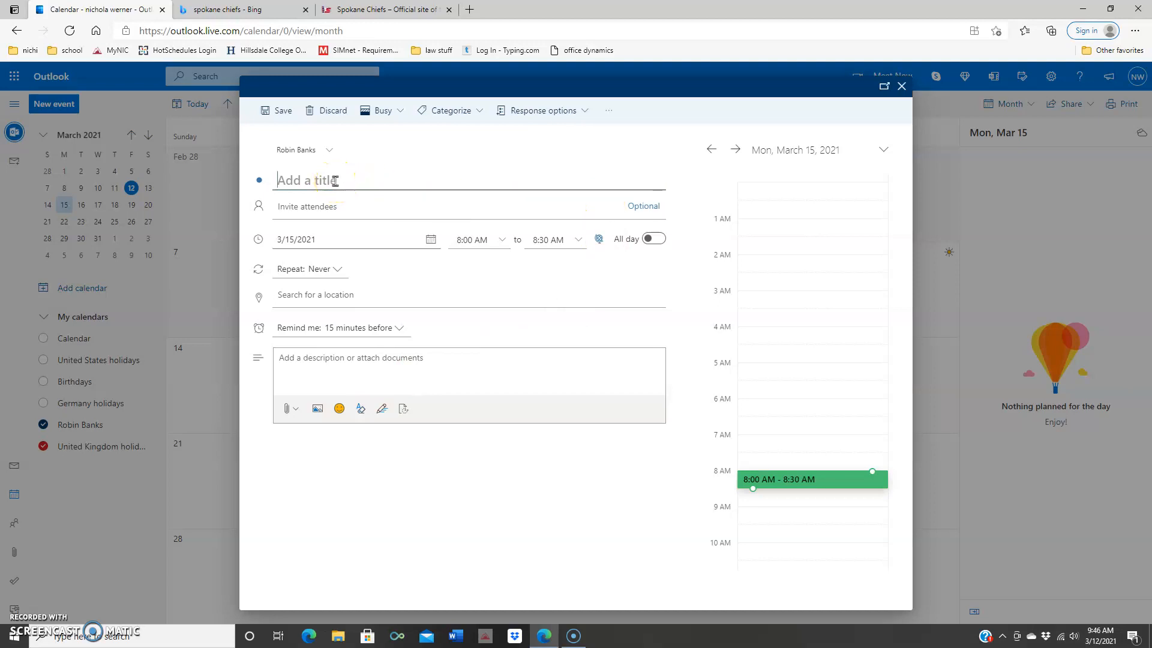
# Step: Title the event with the client's name and start it at 9:00 AM
pyautogui.write('Ag')
pyautogui.click(503, 241)
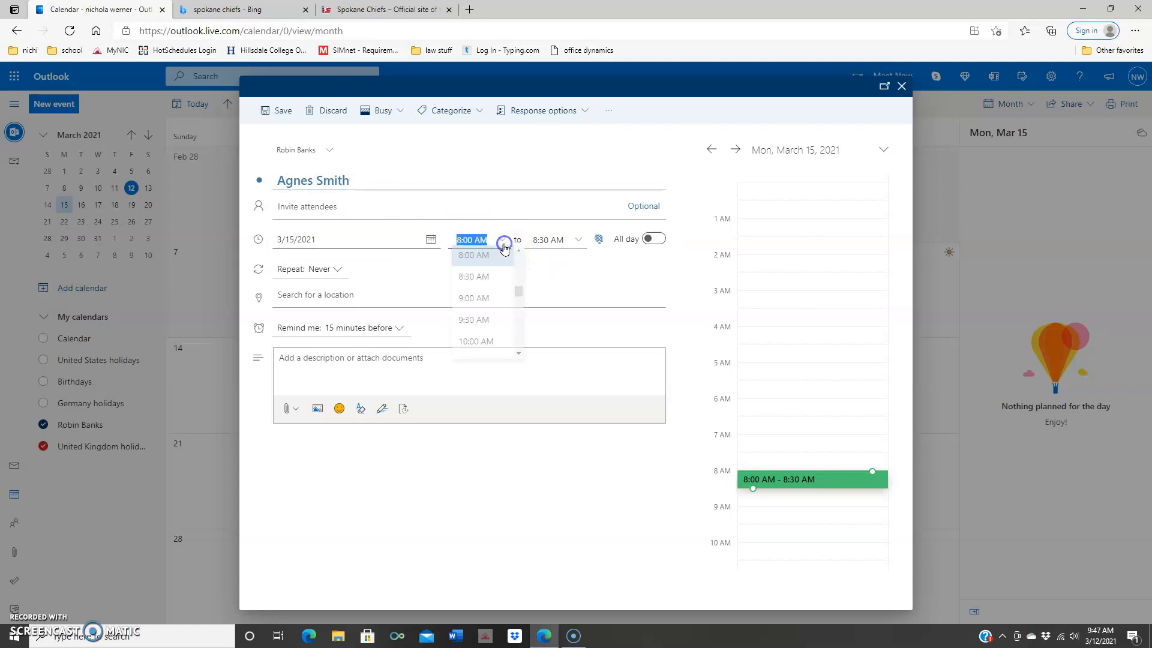
pyautogui.click(481, 302)
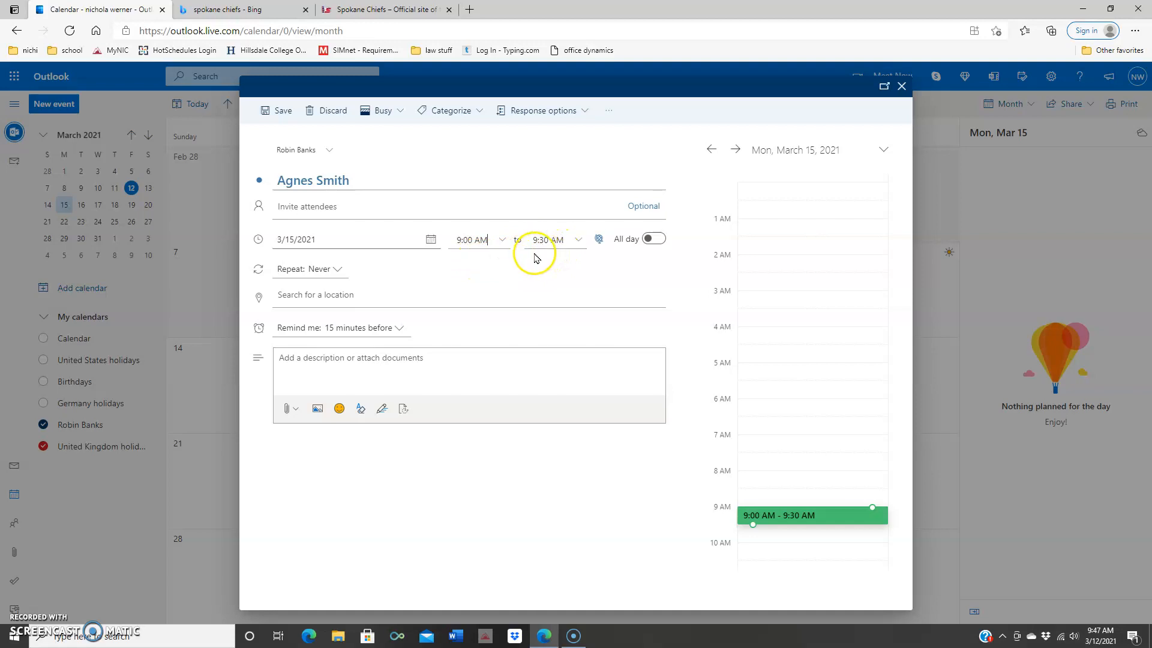
# Step: Try end times of 10:00 AM and then 10:15 AM for the appointment
pyautogui.click(555, 247)
pyautogui.click(559, 246)
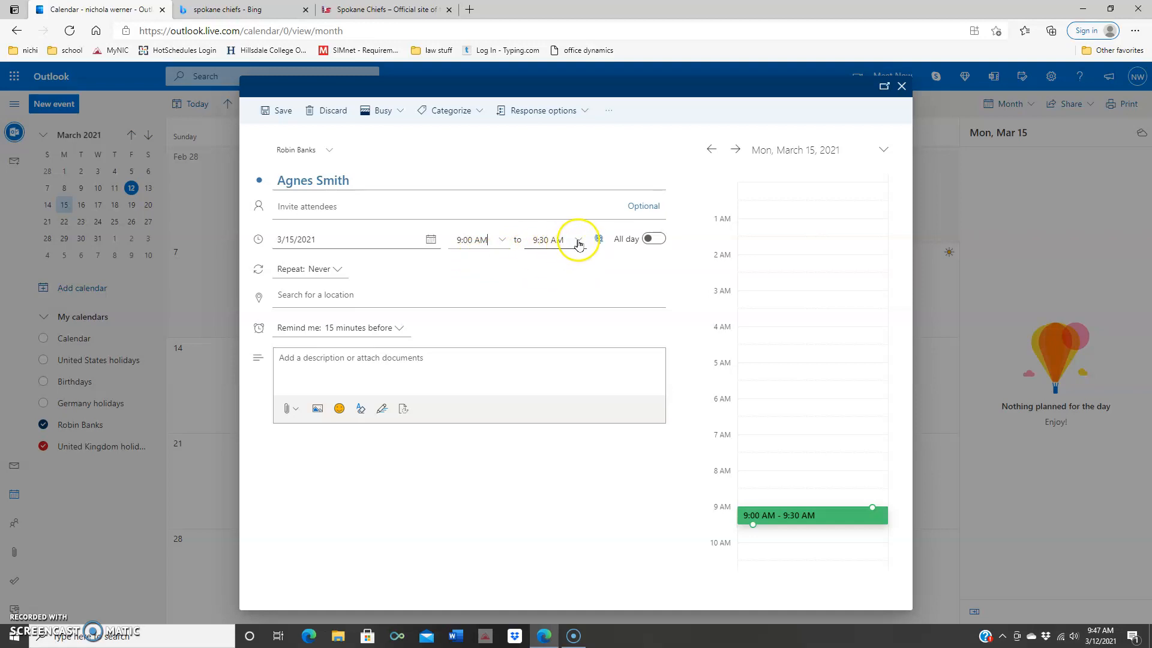
pyautogui.click(578, 240)
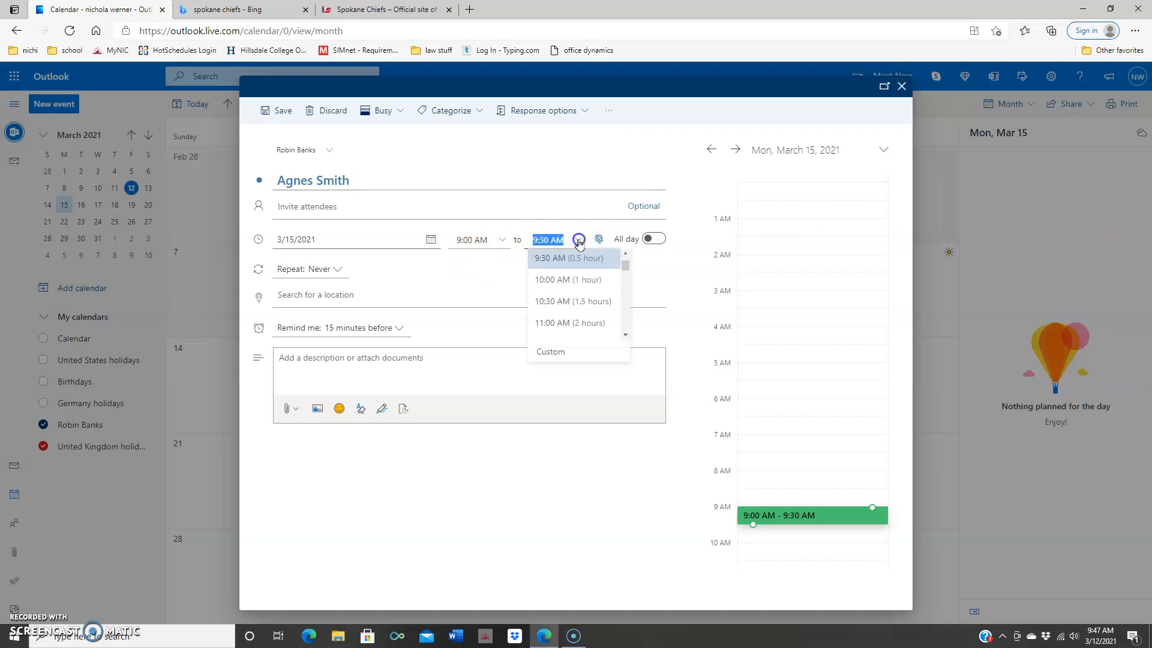
pyautogui.click(571, 282)
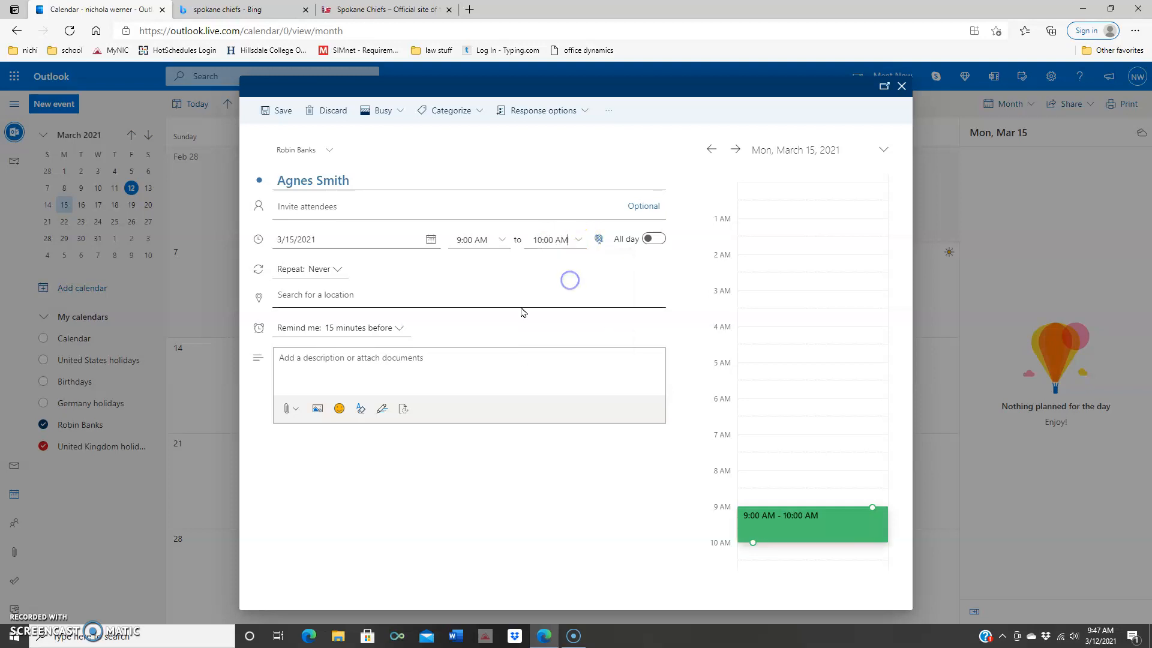
pyautogui.click(577, 240)
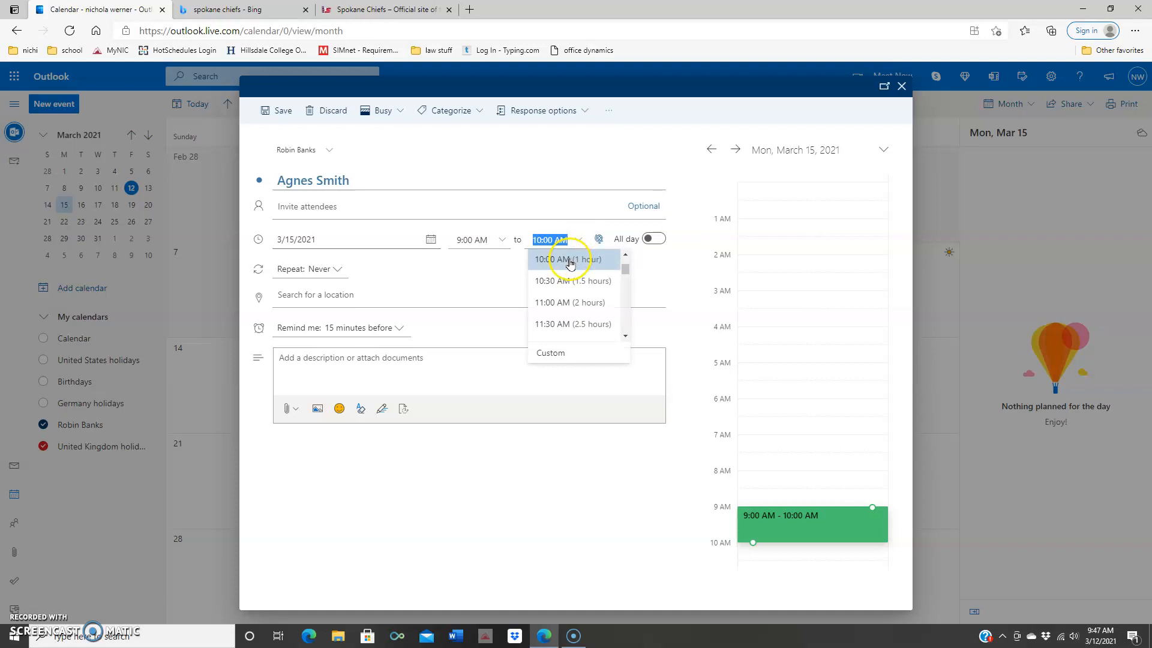
pyautogui.scroll(1, 570, 292)
pyautogui.click(558, 289)
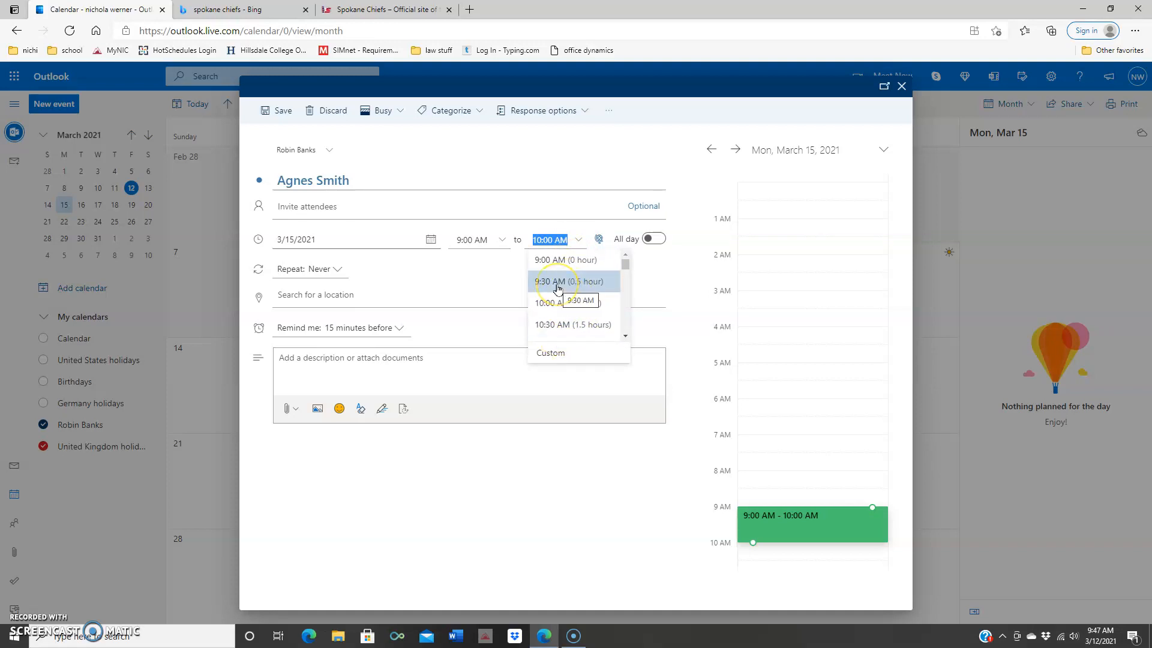
pyautogui.click(561, 309)
pyautogui.click(560, 306)
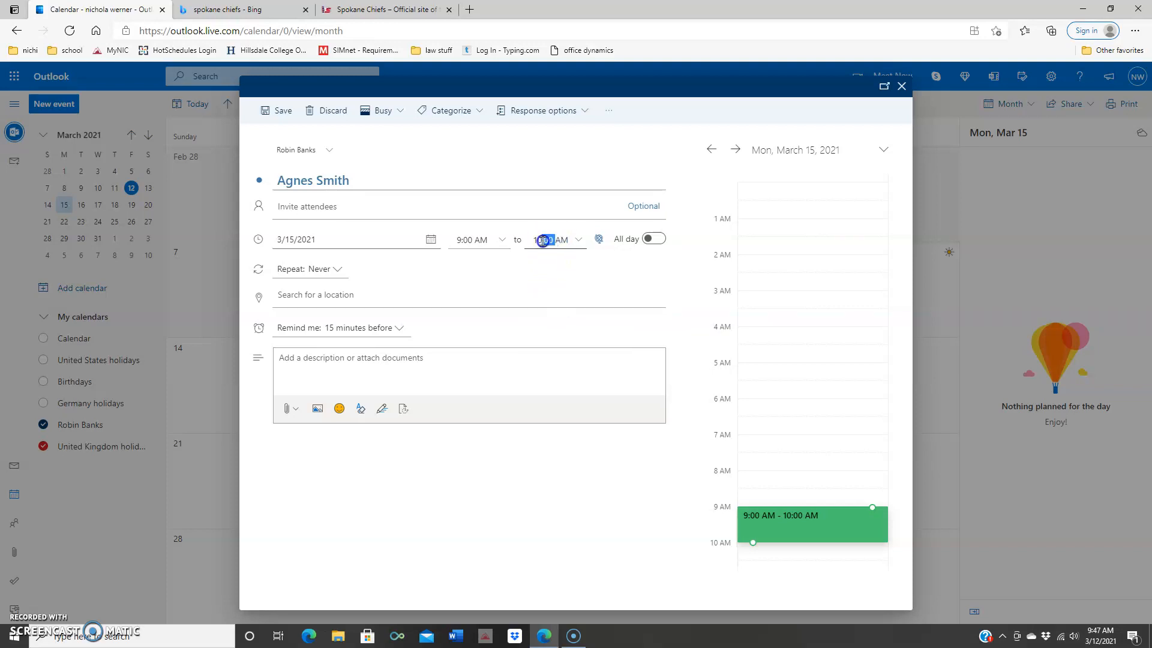
pyautogui.click(552, 251)
pyautogui.click(543, 238)
pyautogui.write(':')
pyautogui.press('Return')
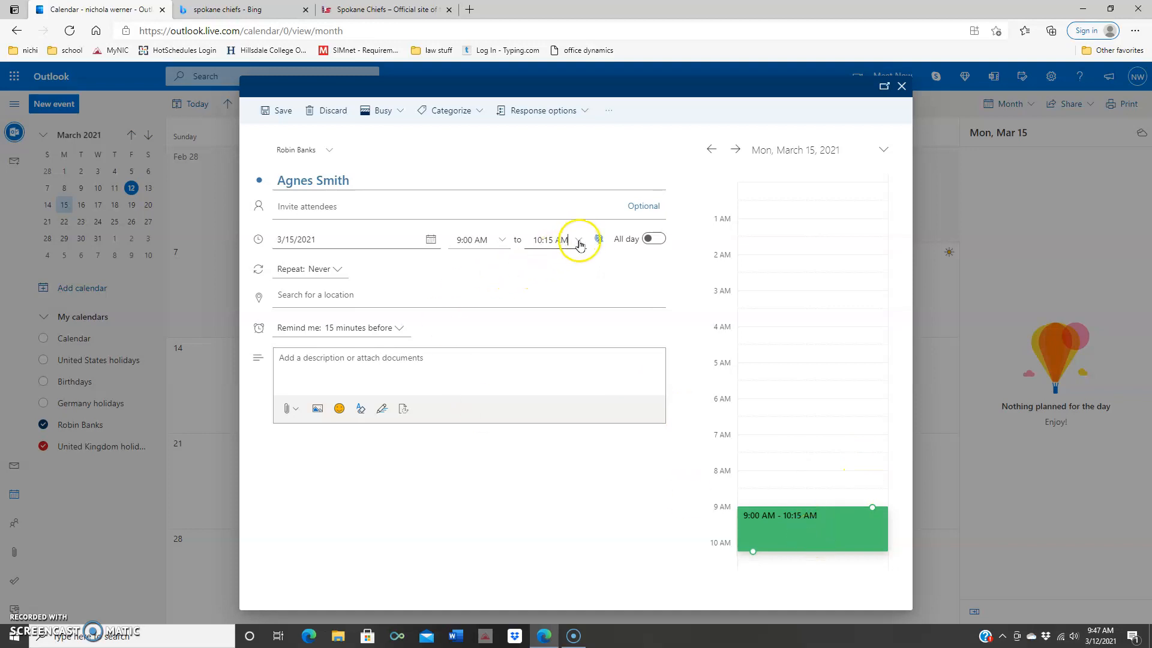
# Step: Set the end time to 9:30 AM and keep Repeat at Never
pyautogui.click(579, 240)
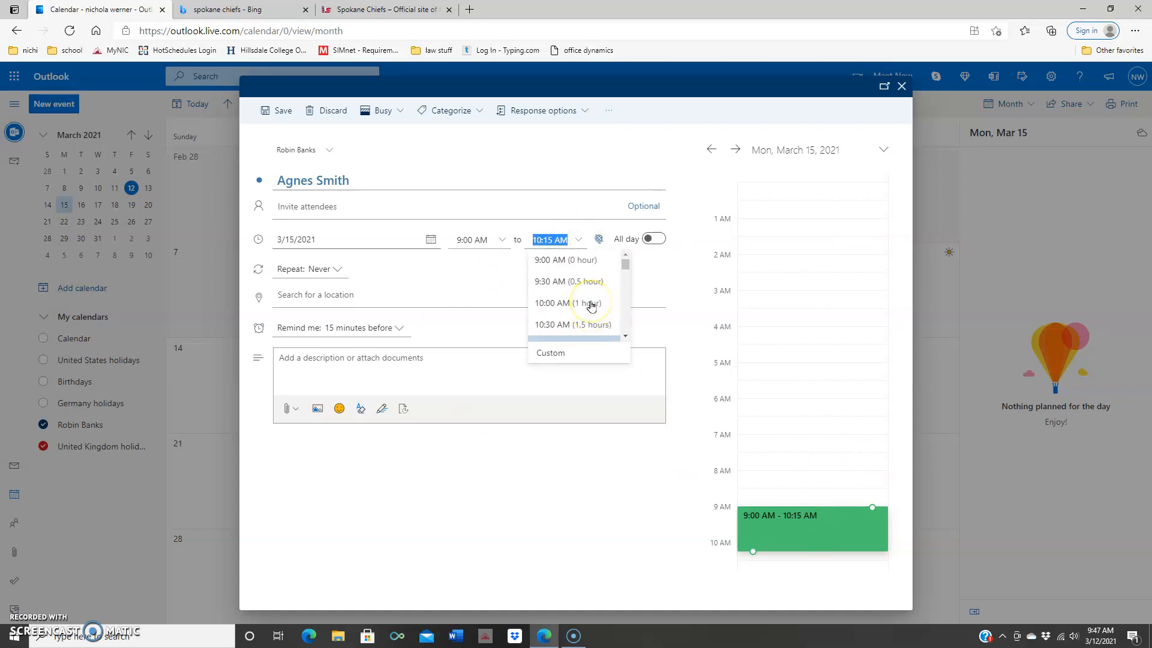
pyautogui.click(567, 282)
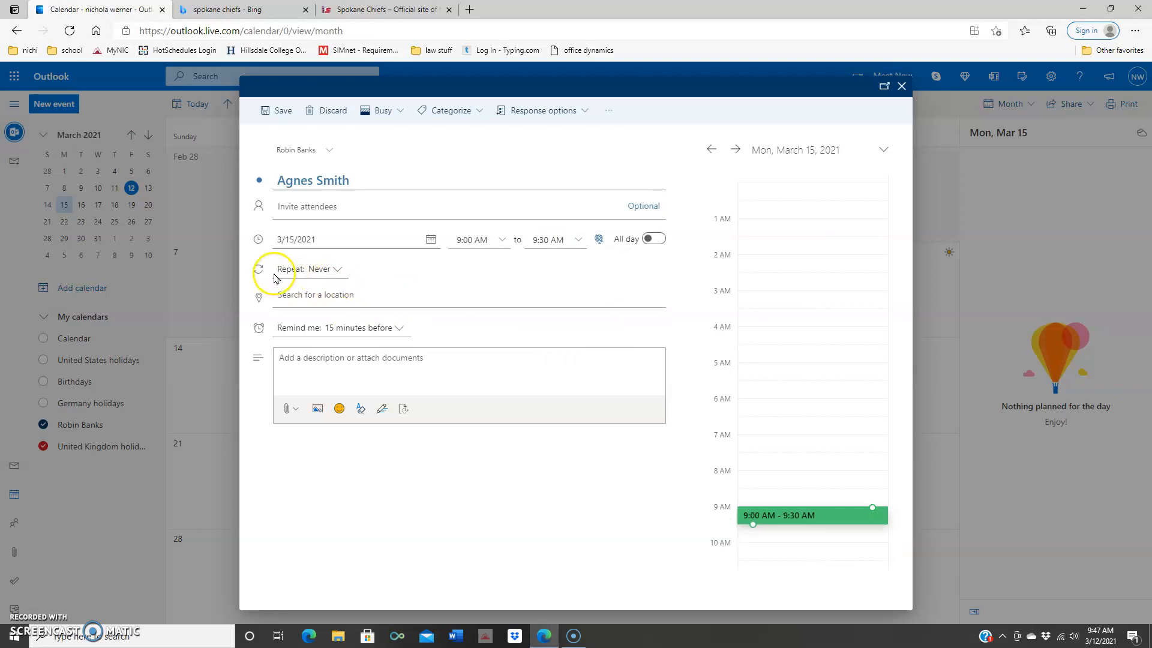
pyautogui.click(340, 270)
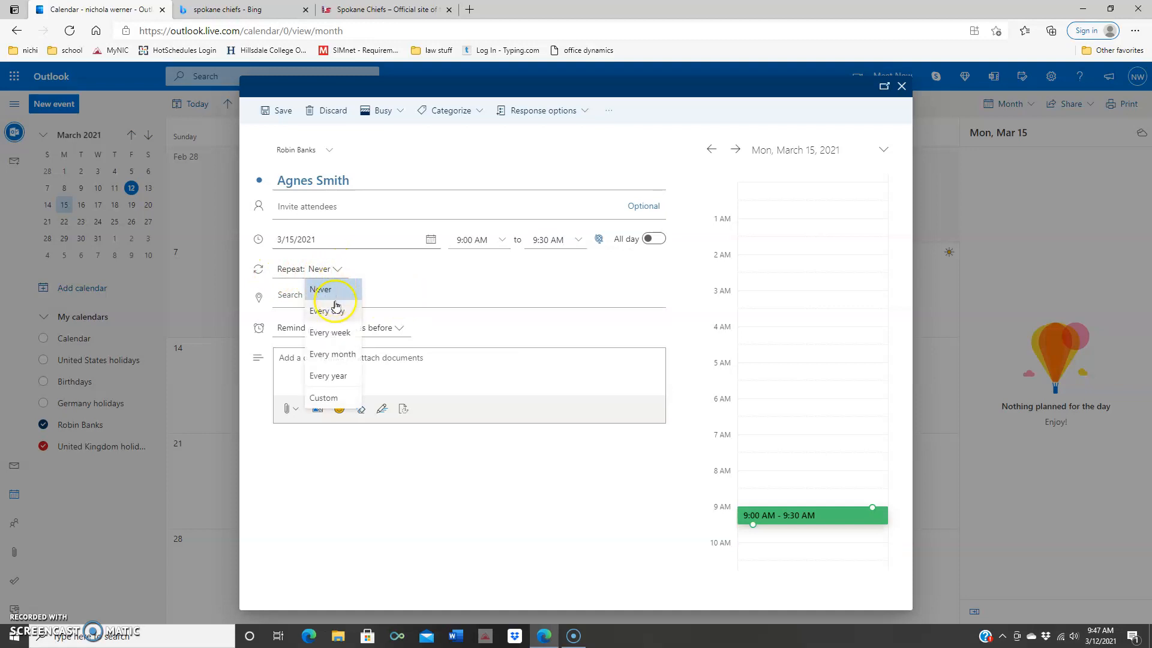
pyautogui.click(389, 265)
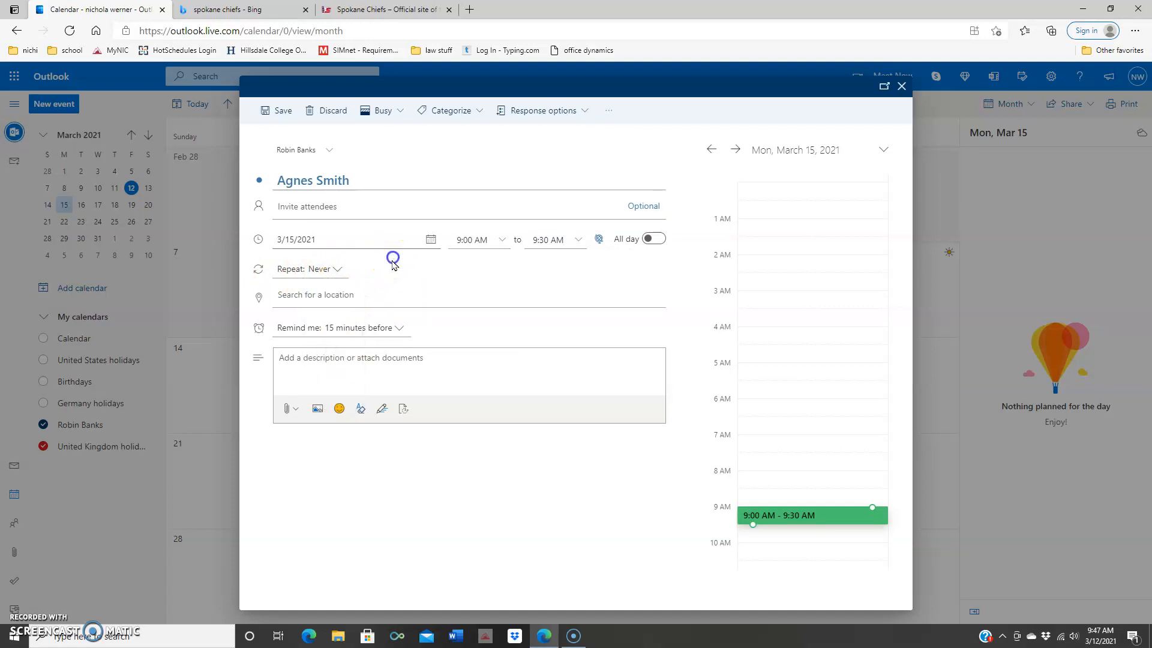
pyautogui.click(348, 359)
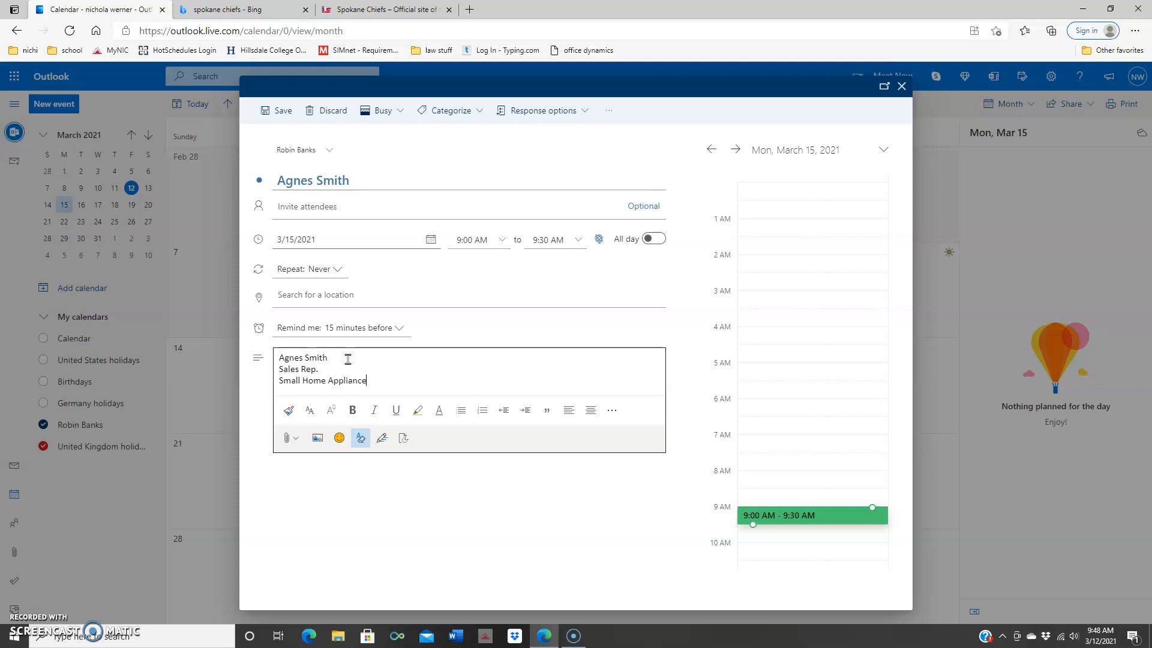
# Step: Save the 9:00 AM March 15 appointment with its 'Sales Rep., Small Home Appliances' description
pyautogui.click(624, 287)
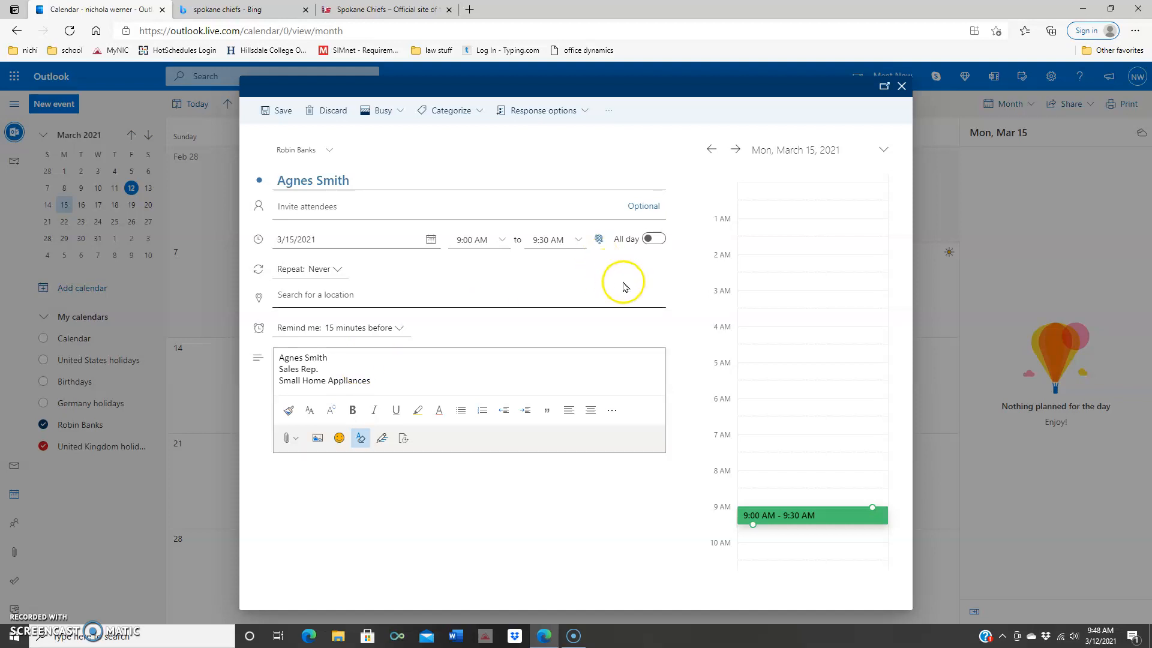
pyautogui.click(282, 114)
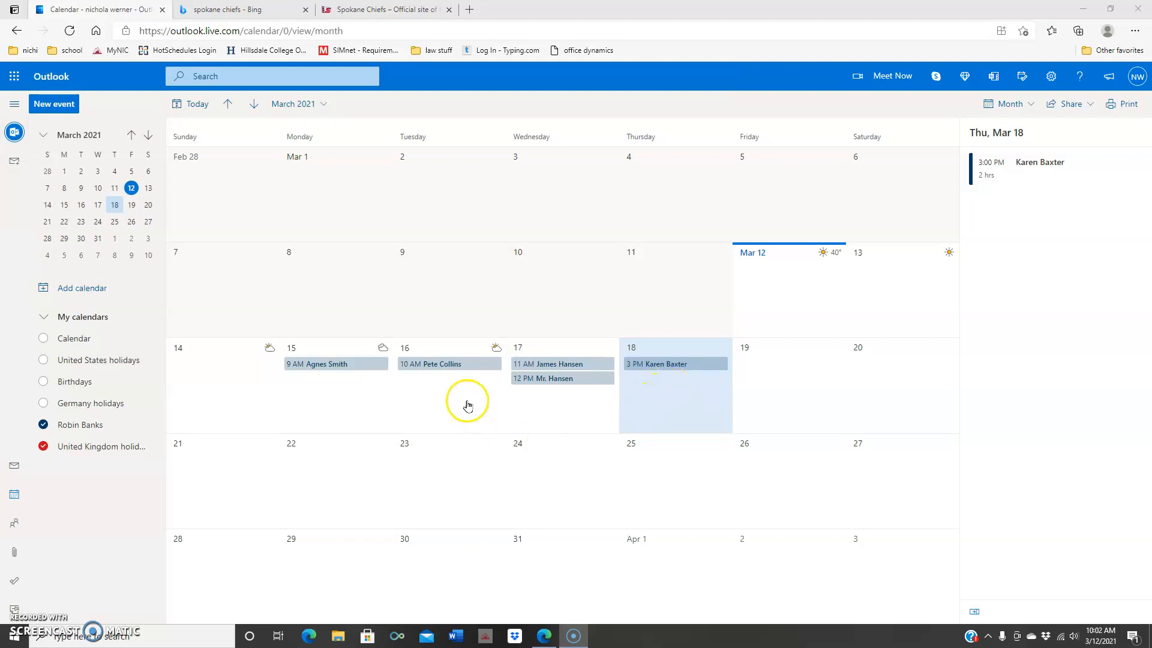
pyautogui.click(486, 365)
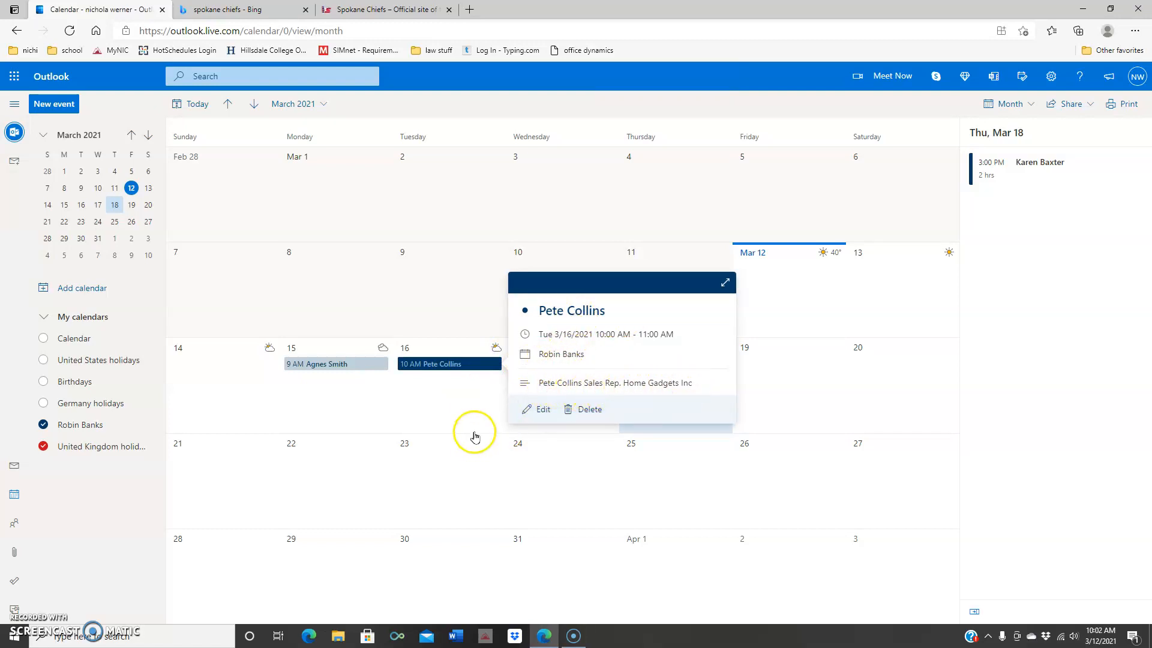
pyautogui.click(540, 409)
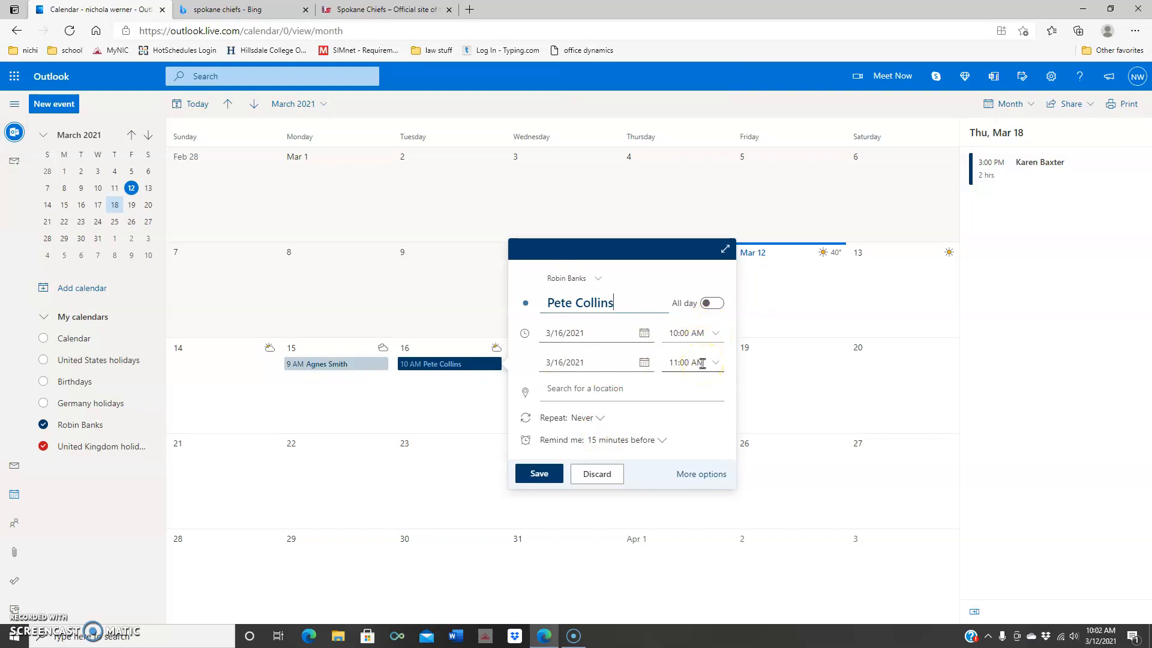
pyautogui.click(597, 474)
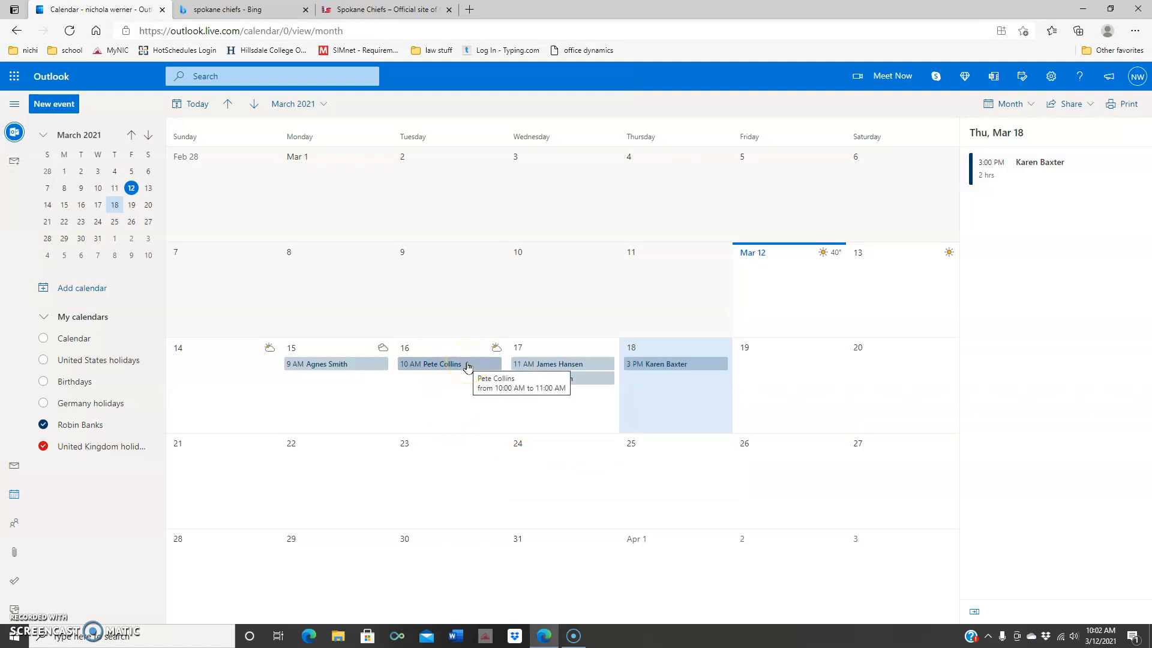
# Step: Show Tuesday, March 16 in Day view and move its client appointment to 12 PM–1 PM
pyautogui.click(1030, 104)
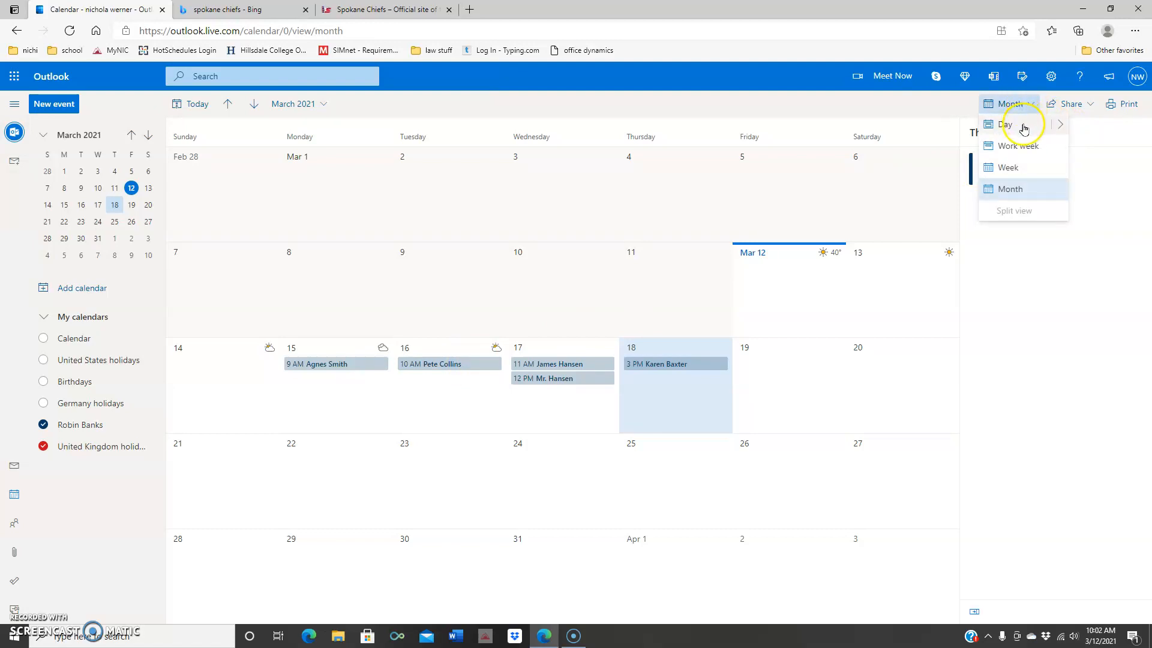
pyautogui.click(441, 396)
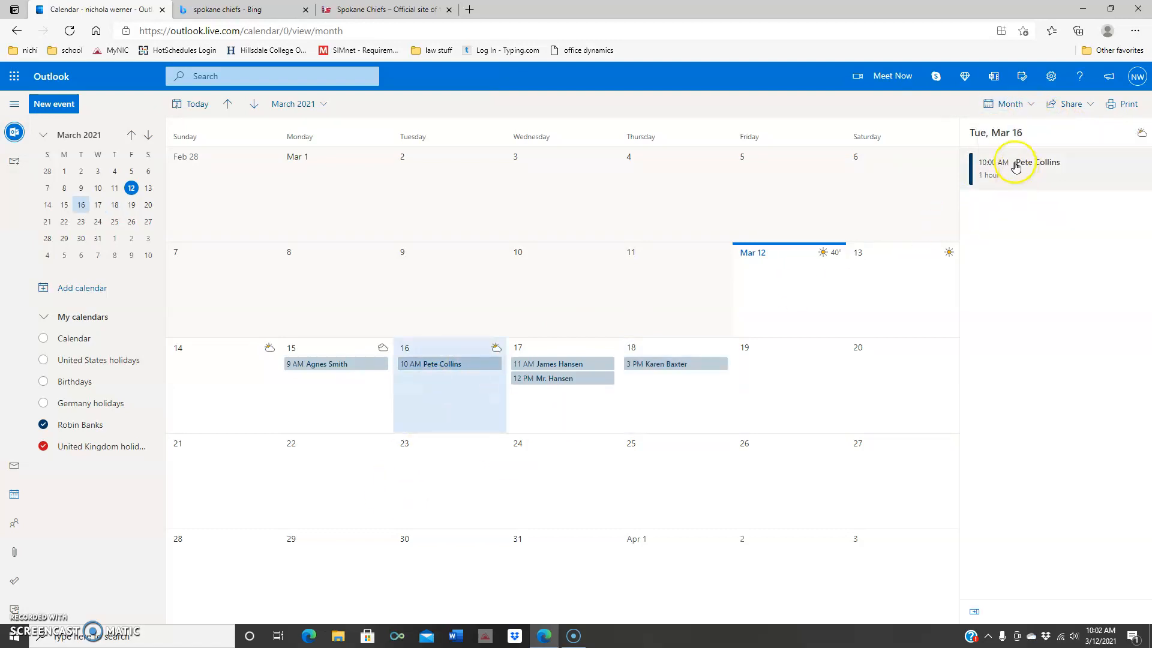
pyautogui.click(1020, 105)
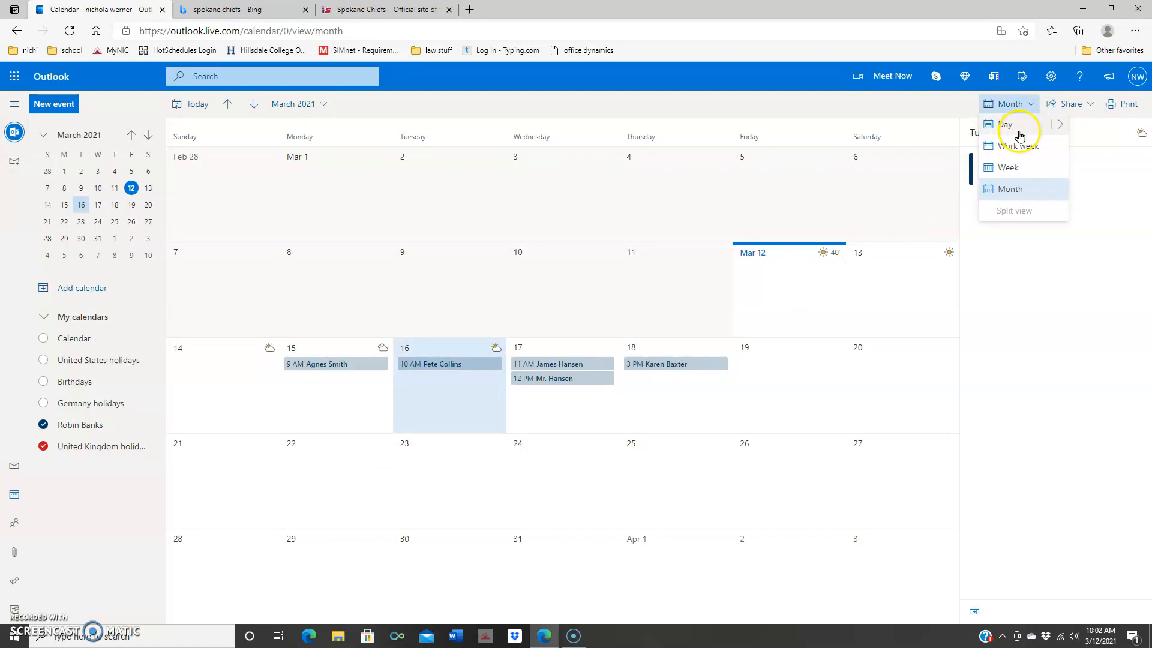
pyautogui.click(1014, 125)
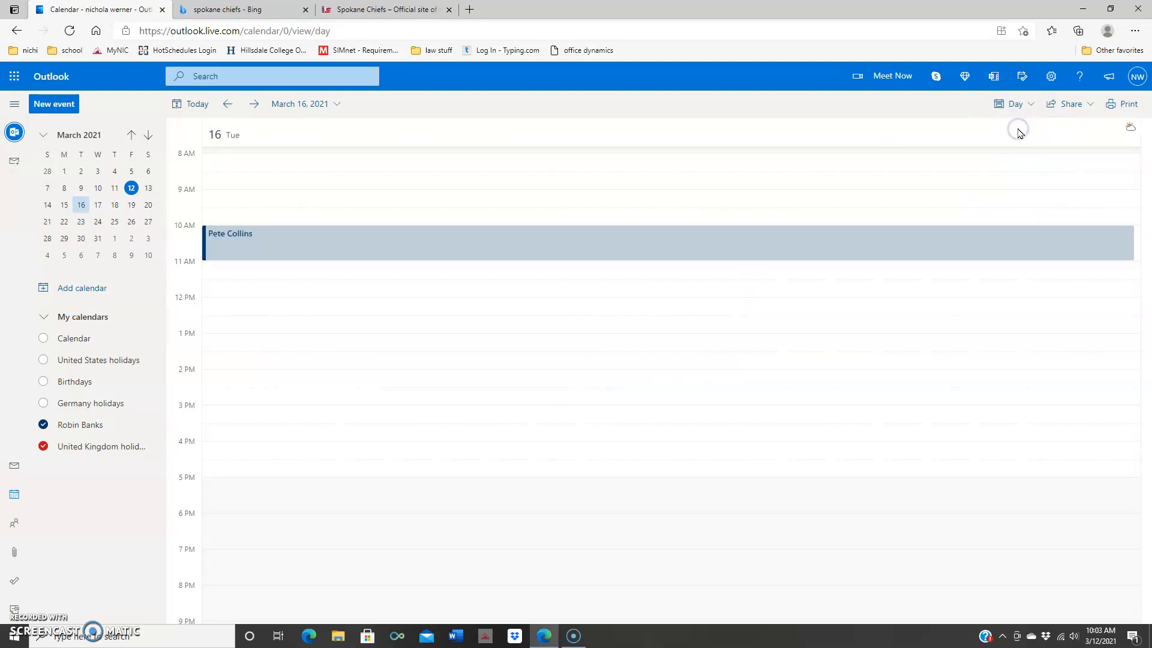
pyautogui.moveTo(551, 253); pyautogui.dragTo(532, 312)
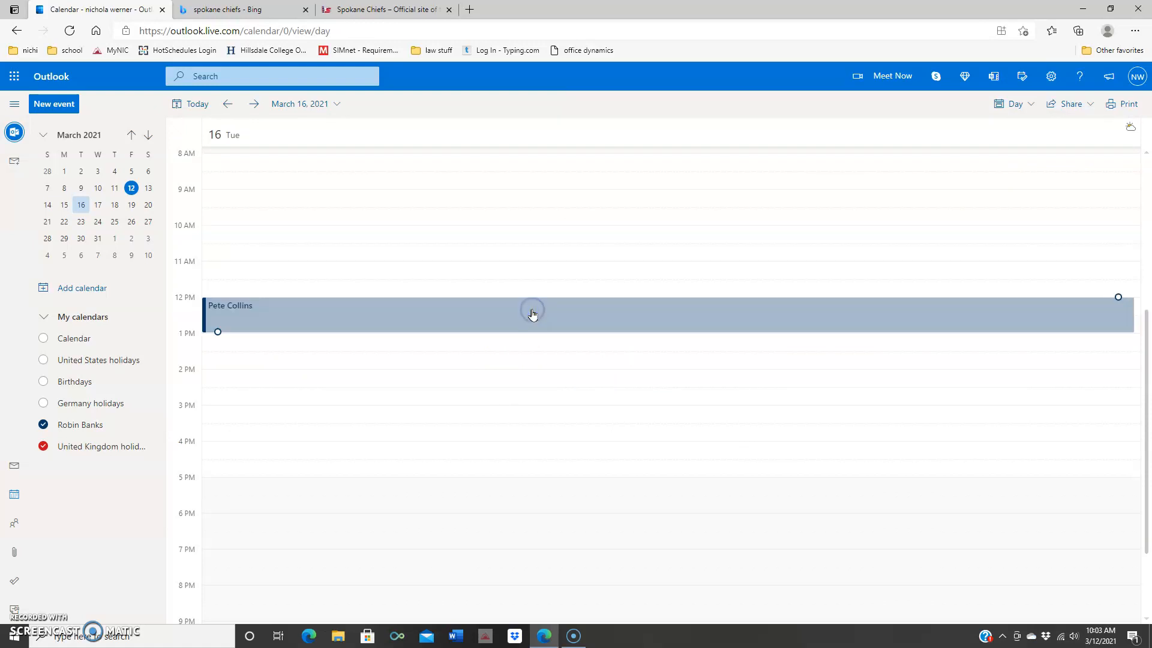
pyautogui.moveTo(533, 314); pyautogui.dragTo(543, 240)
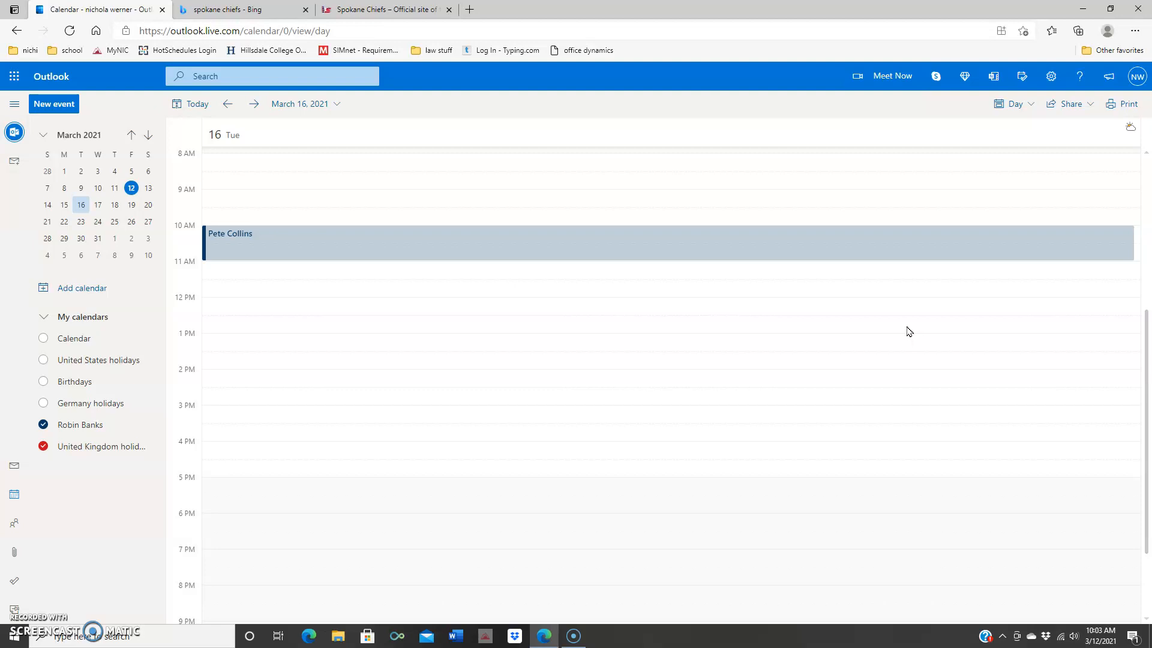
# Step: Turn on the default Calendar and try Split view in Day view, then turn it off
pyautogui.click(45, 340)
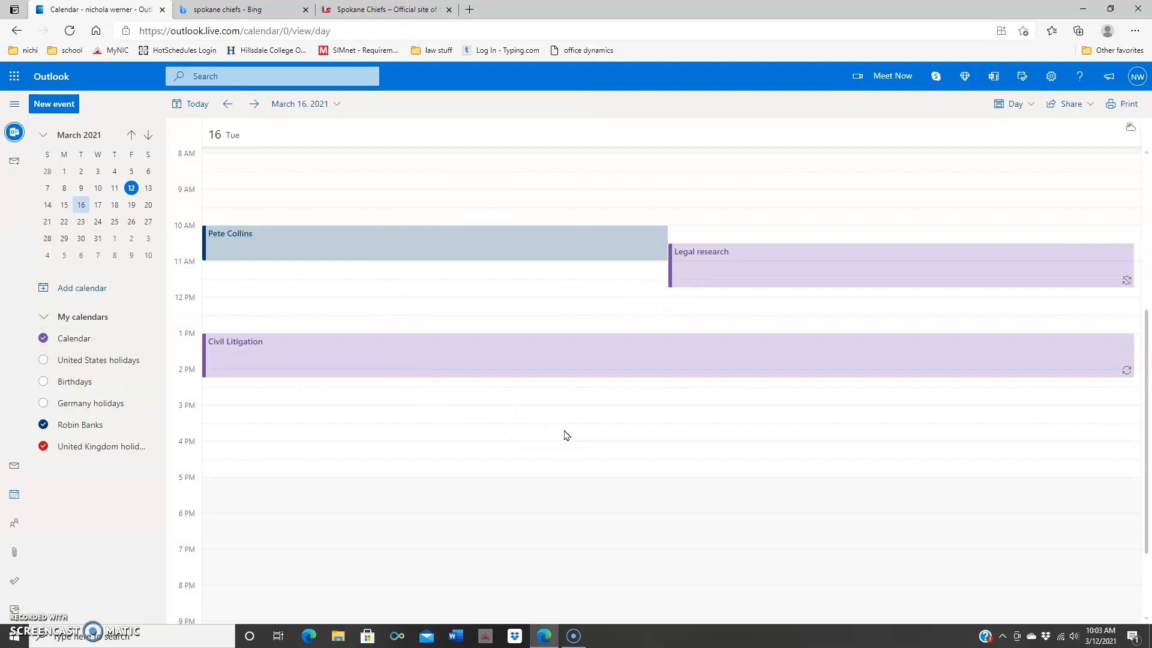
pyautogui.click(1029, 106)
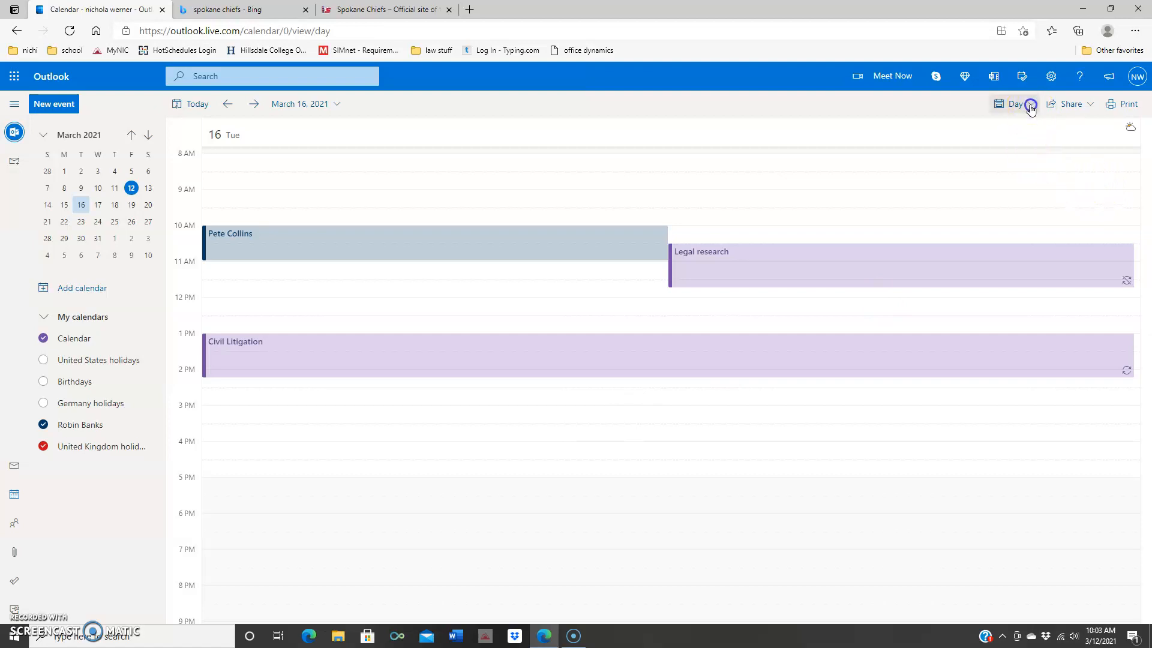
pyautogui.click(1026, 211)
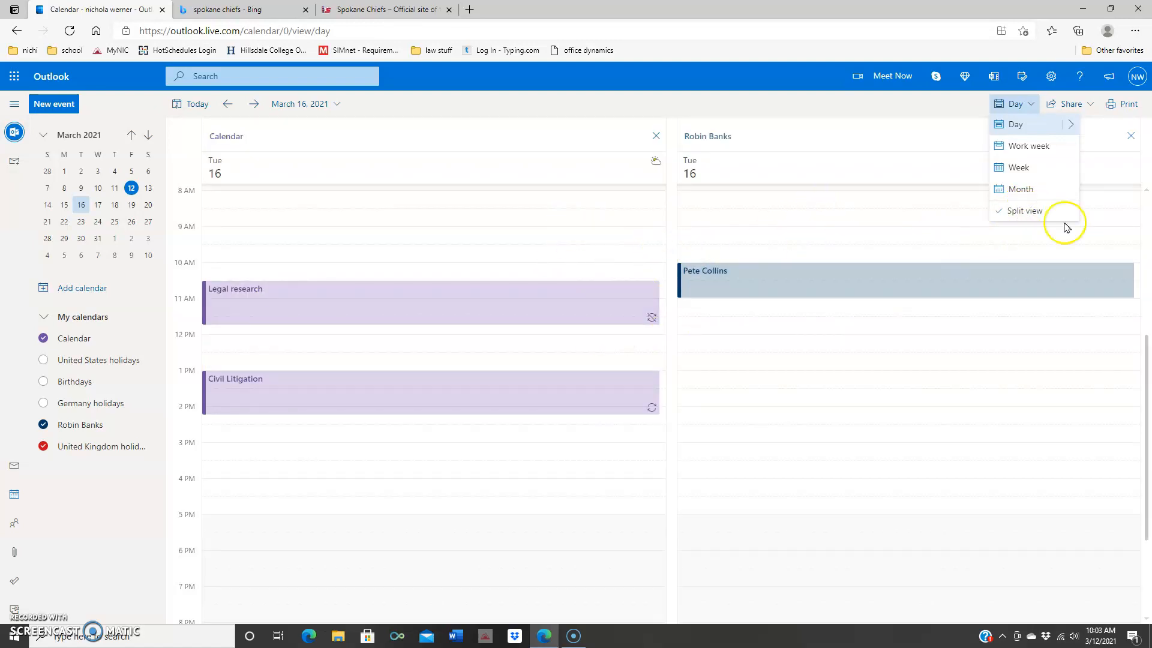
pyautogui.click(1042, 210)
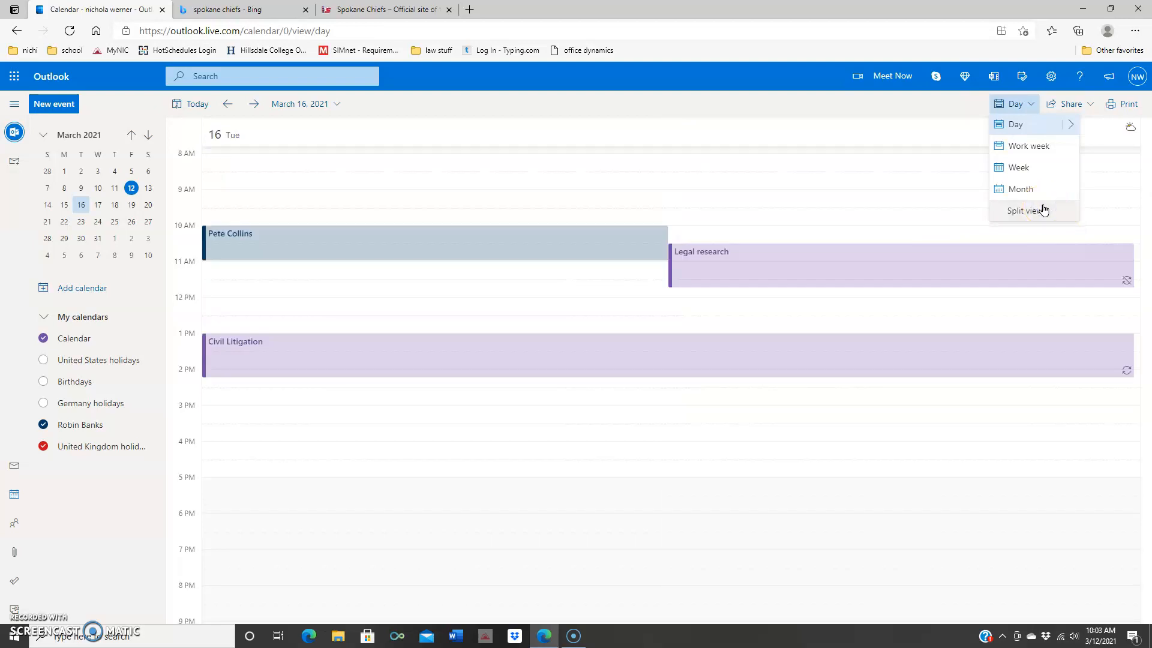
# Step: Try Split view in Work week and Week views, then return to Month with Split view off
pyautogui.click(1040, 147)
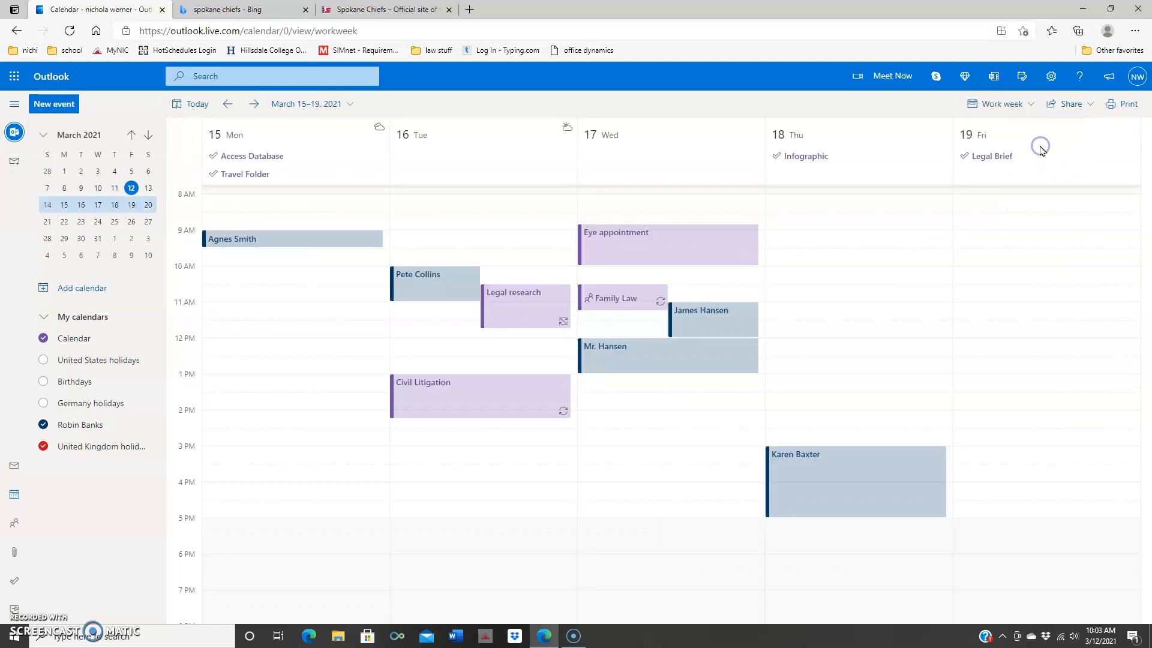
pyautogui.click(1029, 105)
pyautogui.click(1007, 215)
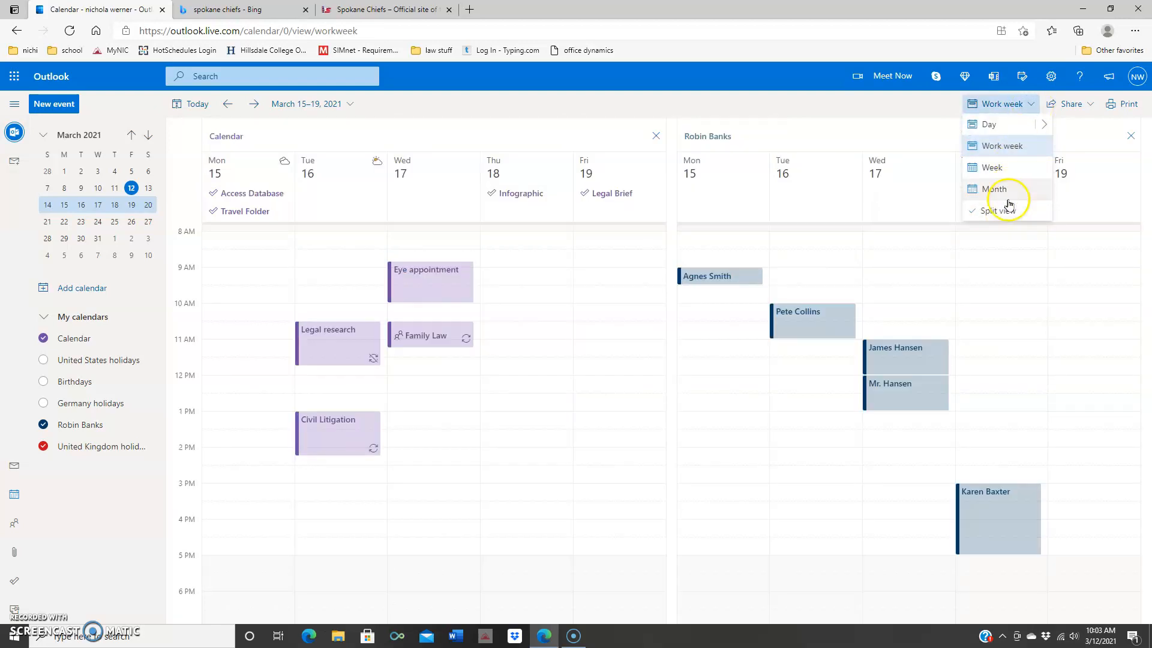
pyautogui.click(1001, 168)
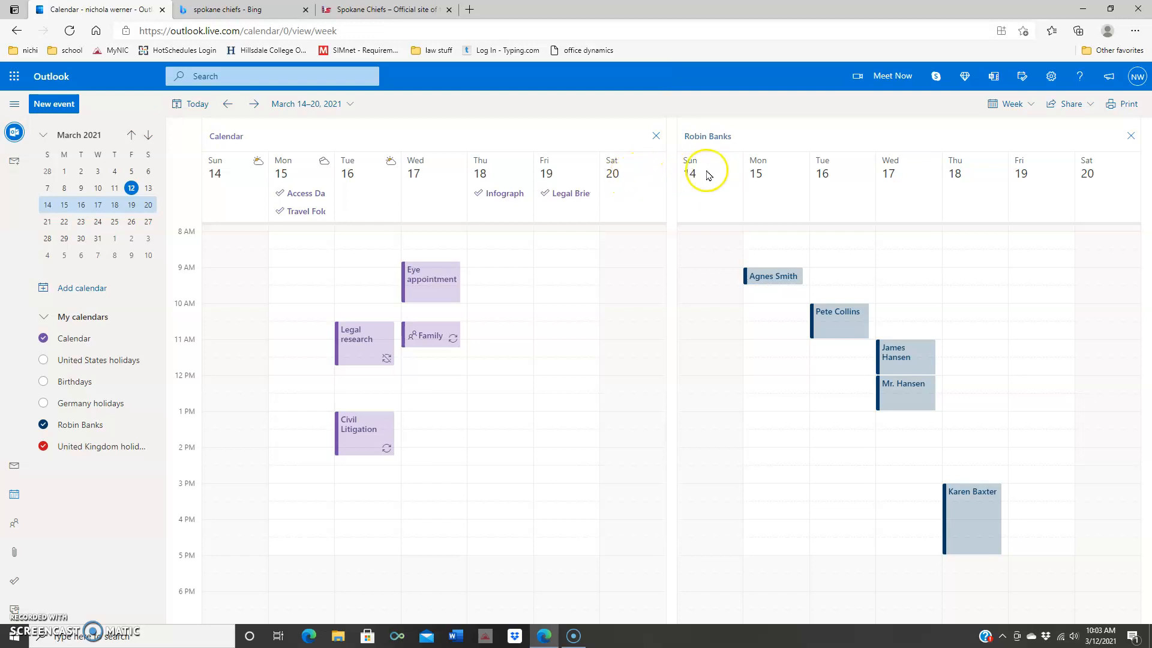
pyautogui.click(1026, 105)
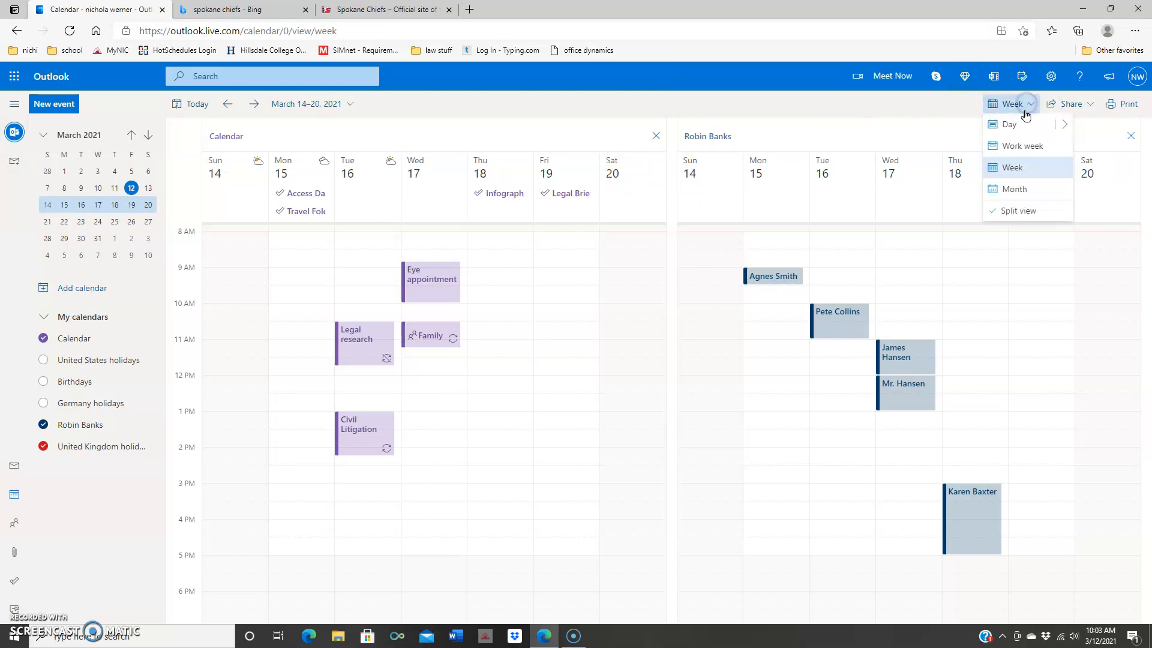
pyautogui.click(1028, 213)
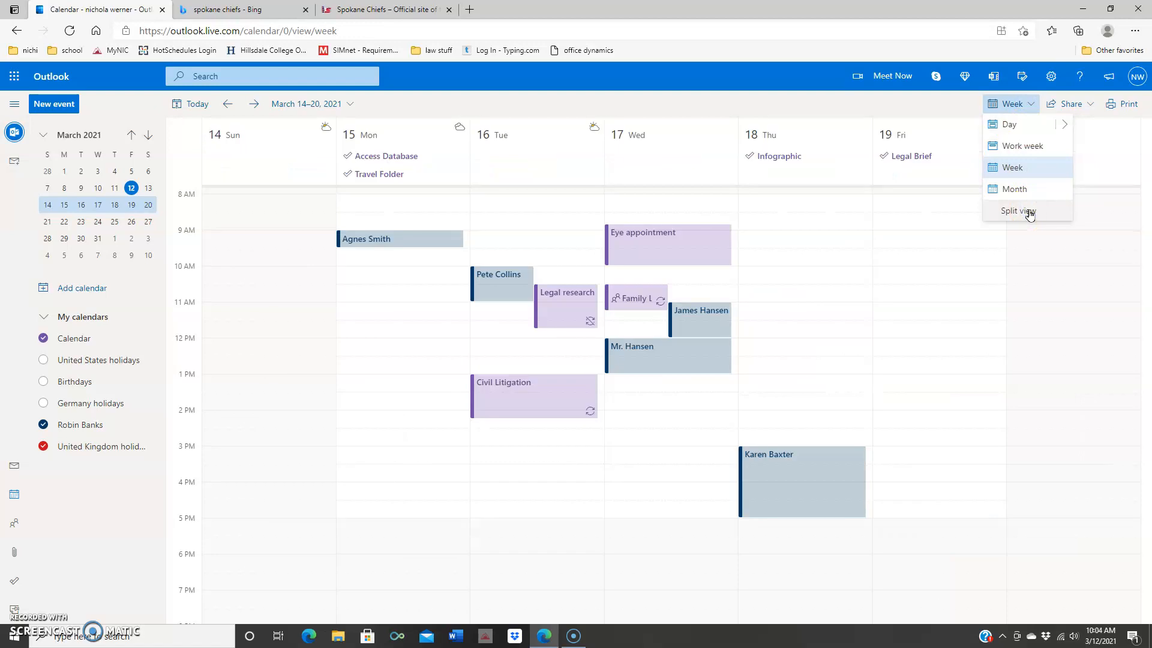
pyautogui.click(1018, 190)
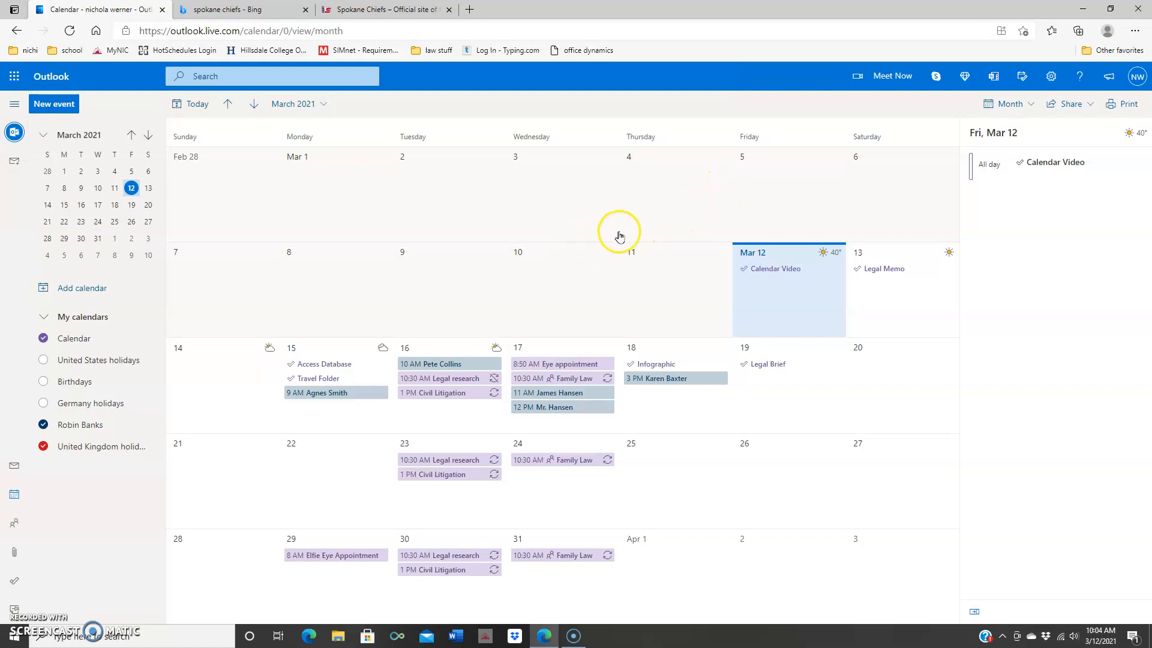
# Step: Share the main Calendar with the recipient's e-mail address at Can view all details access
pyautogui.click(1062, 105)
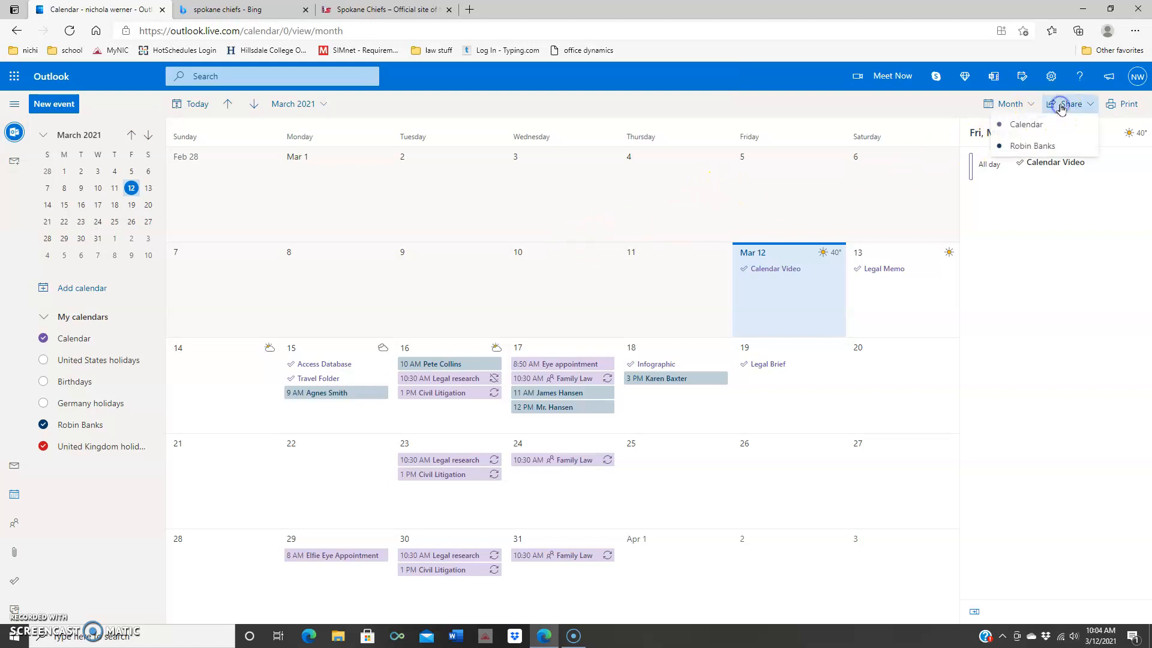
pyautogui.click(1039, 128)
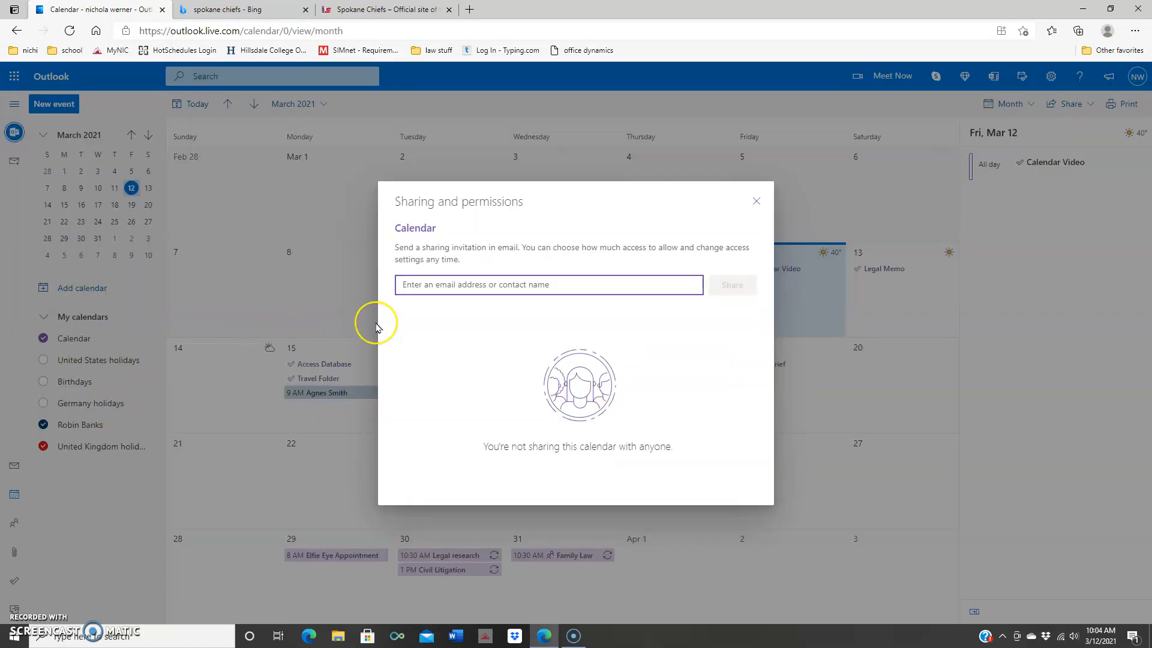
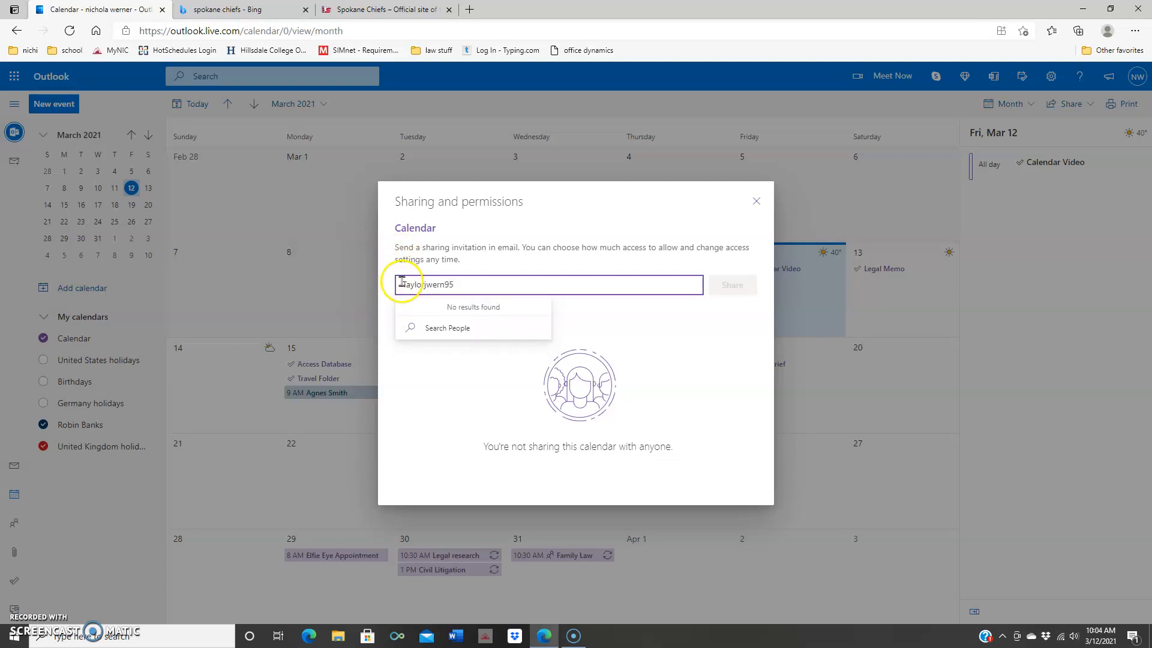
pyautogui.click(407, 282)
pyautogui.press('BackSpace')
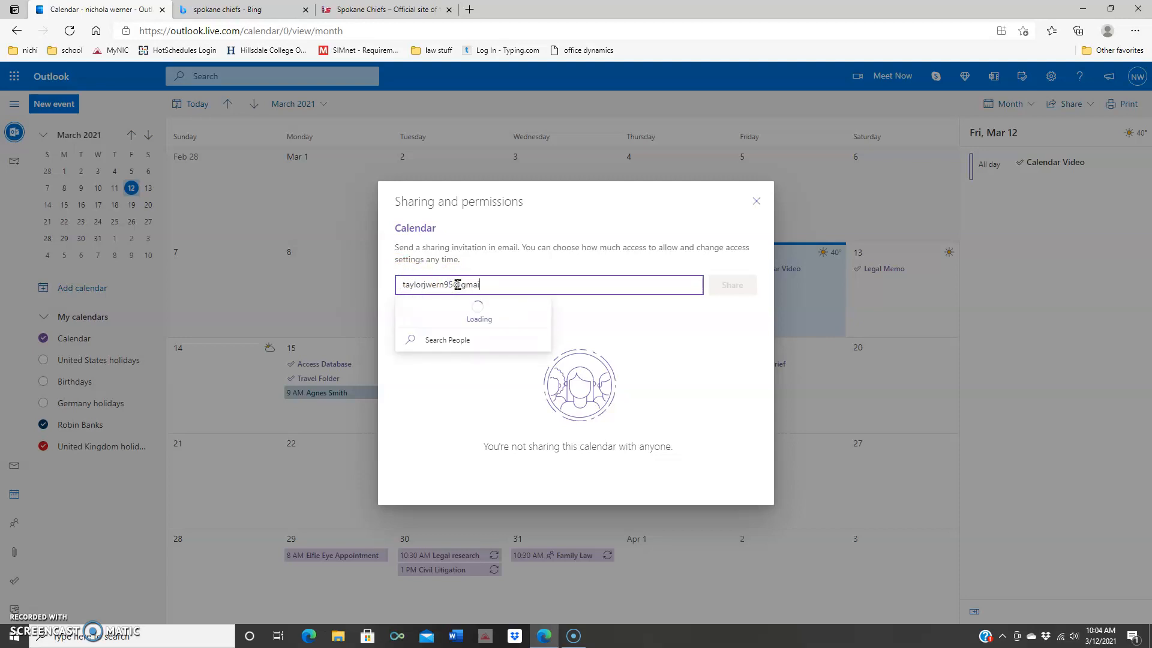
pyautogui.click(480, 309)
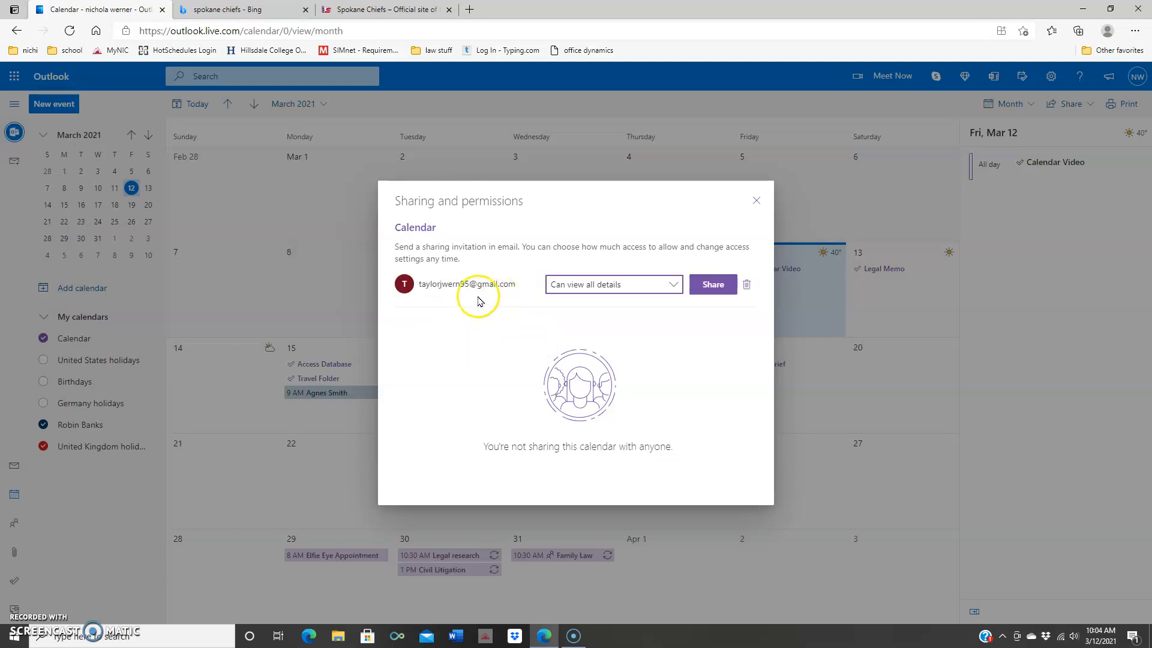
pyautogui.moveTo(484, 294)
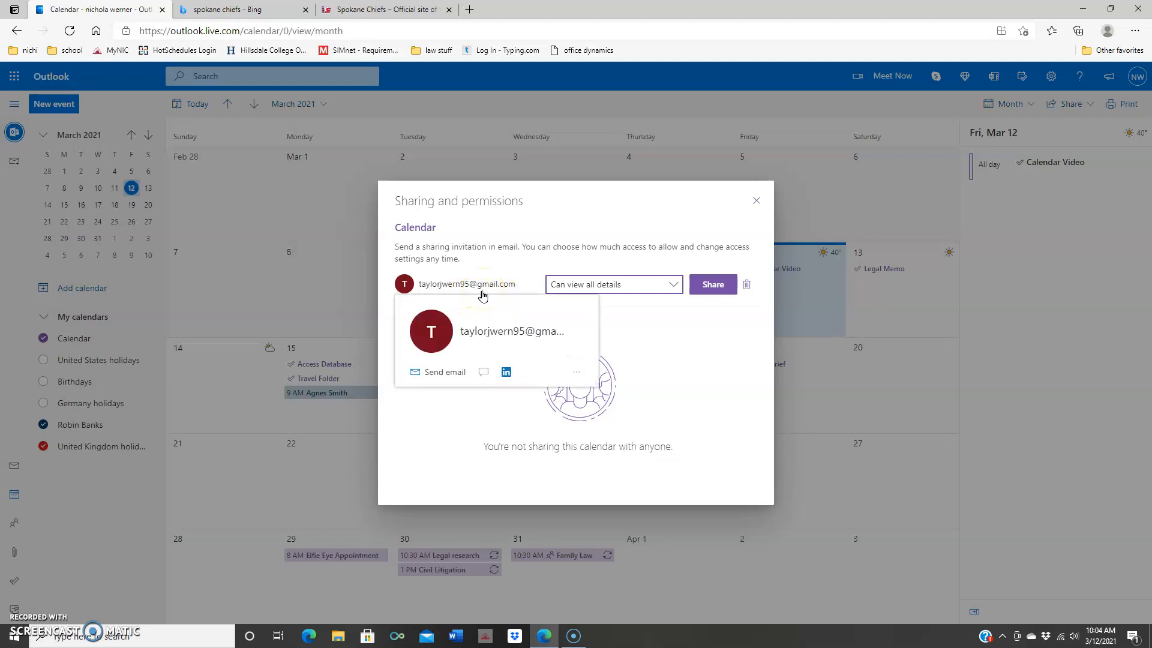
pyautogui.click(511, 292)
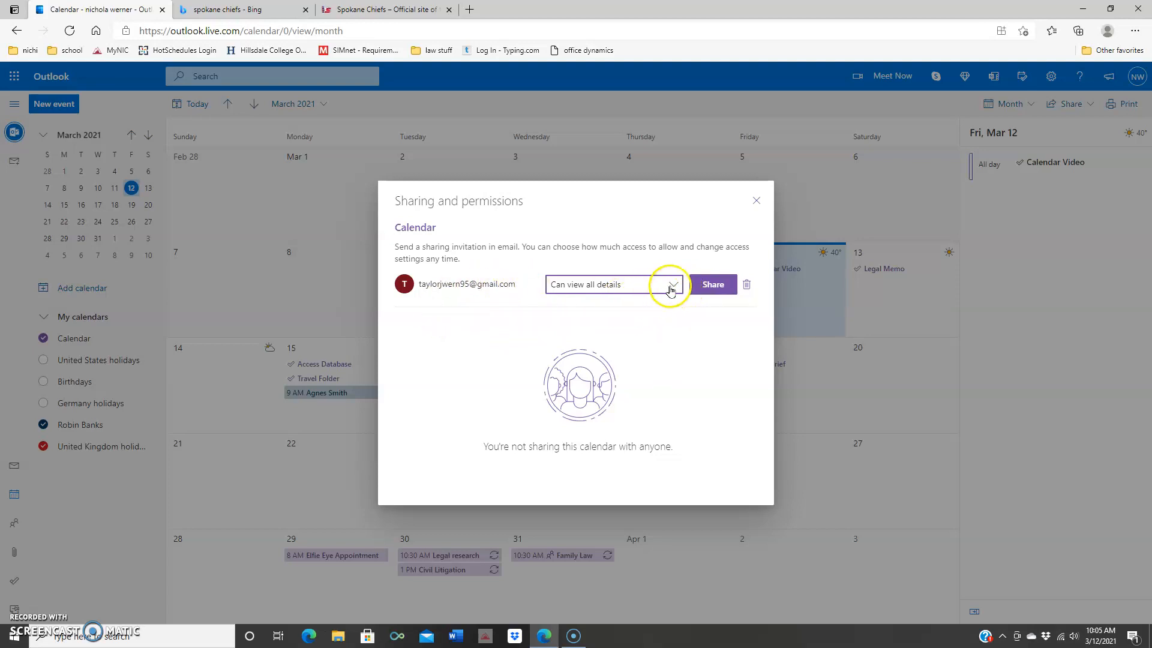
pyautogui.click(673, 286)
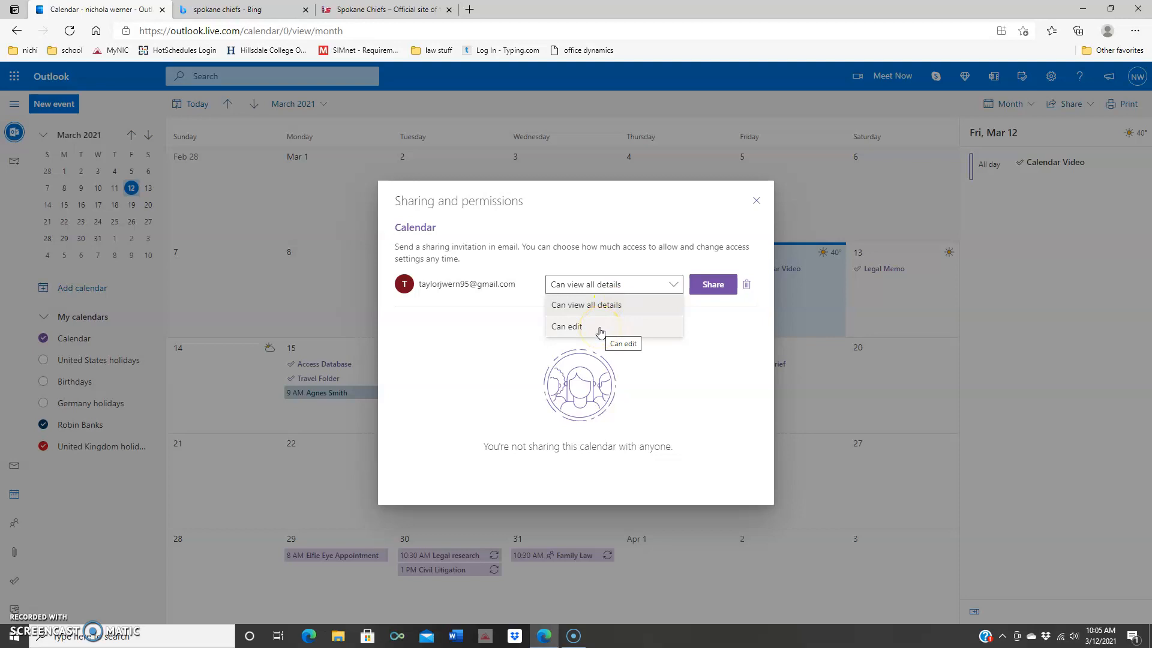
pyautogui.click(600, 331)
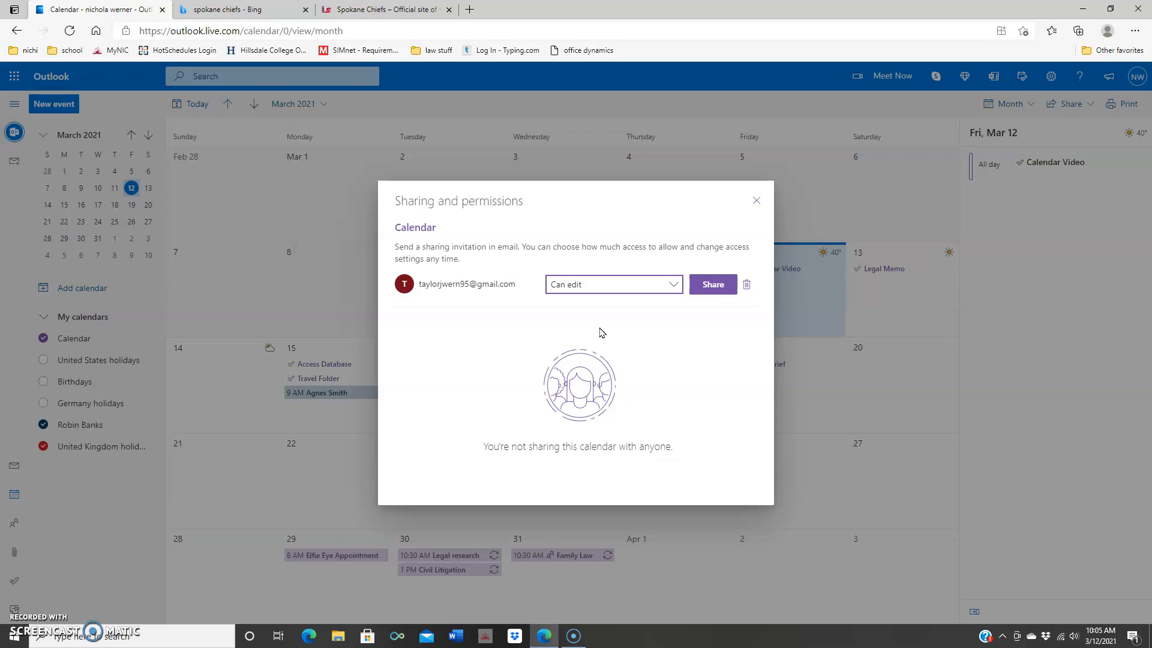
pyautogui.click(673, 286)
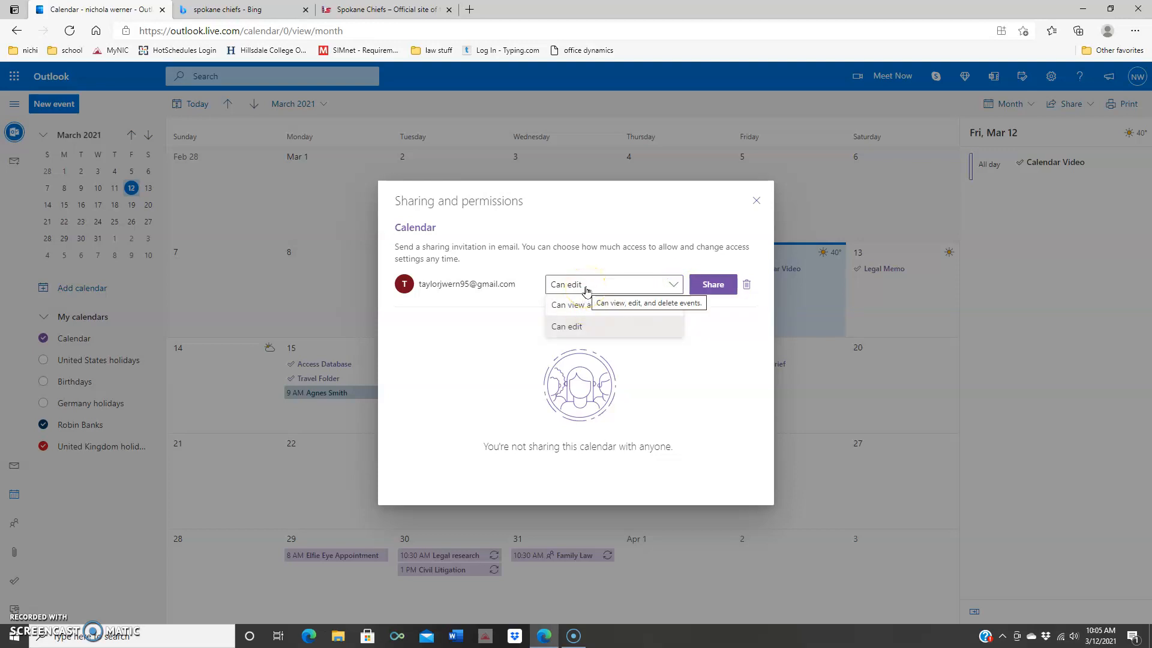
pyautogui.click(588, 305)
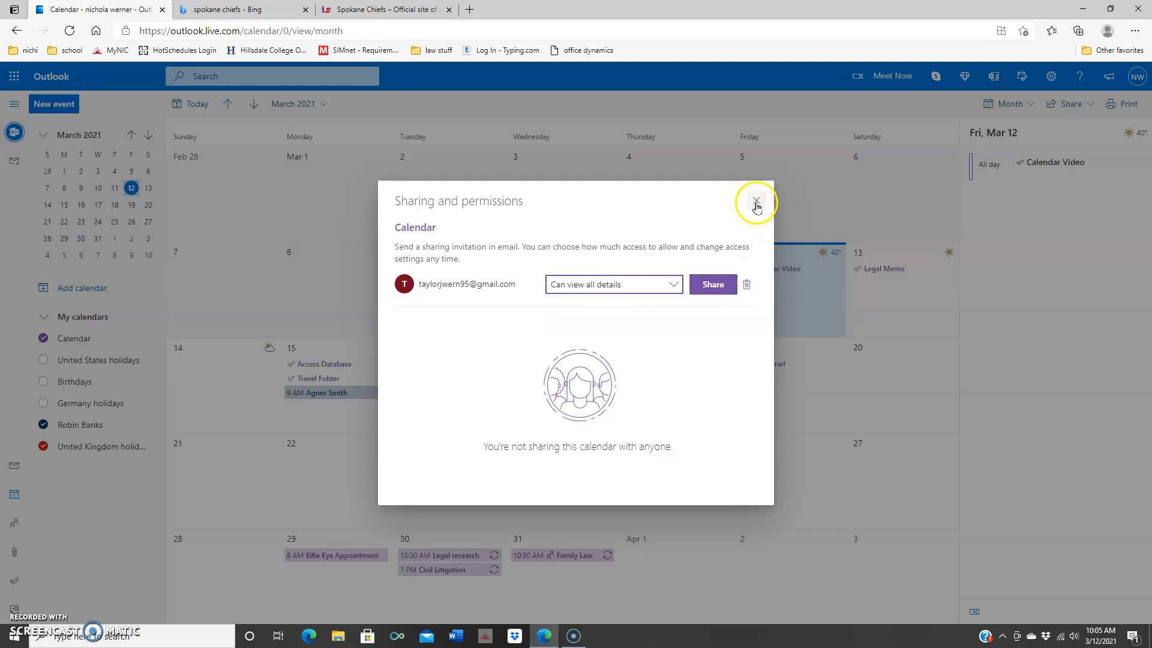
pyautogui.click(757, 202)
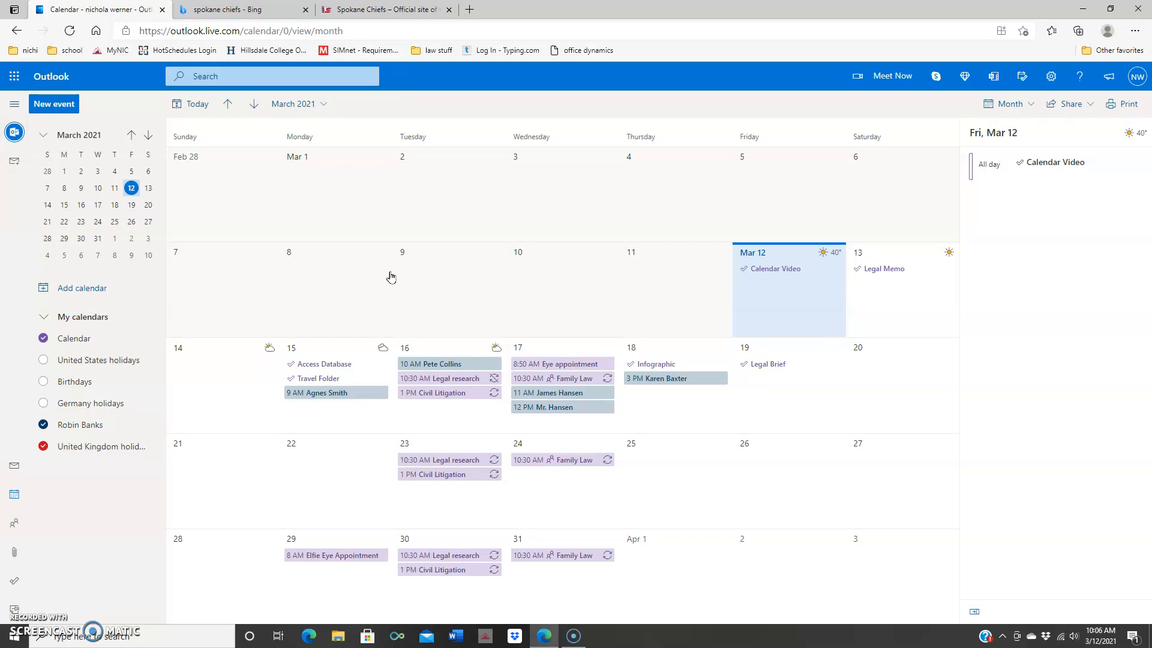
# Step: Download the Spokane Chiefs 2020-21 schedule as invite (4).ics and open the file
pyautogui.click(389, 14)
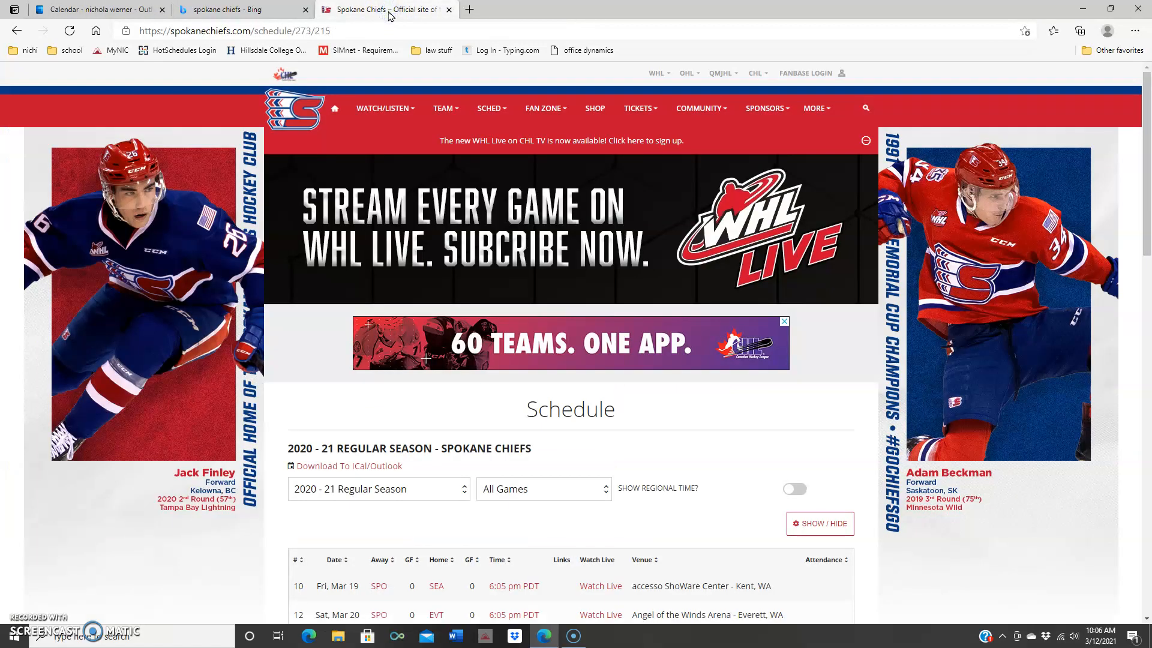
pyautogui.click(440, 109)
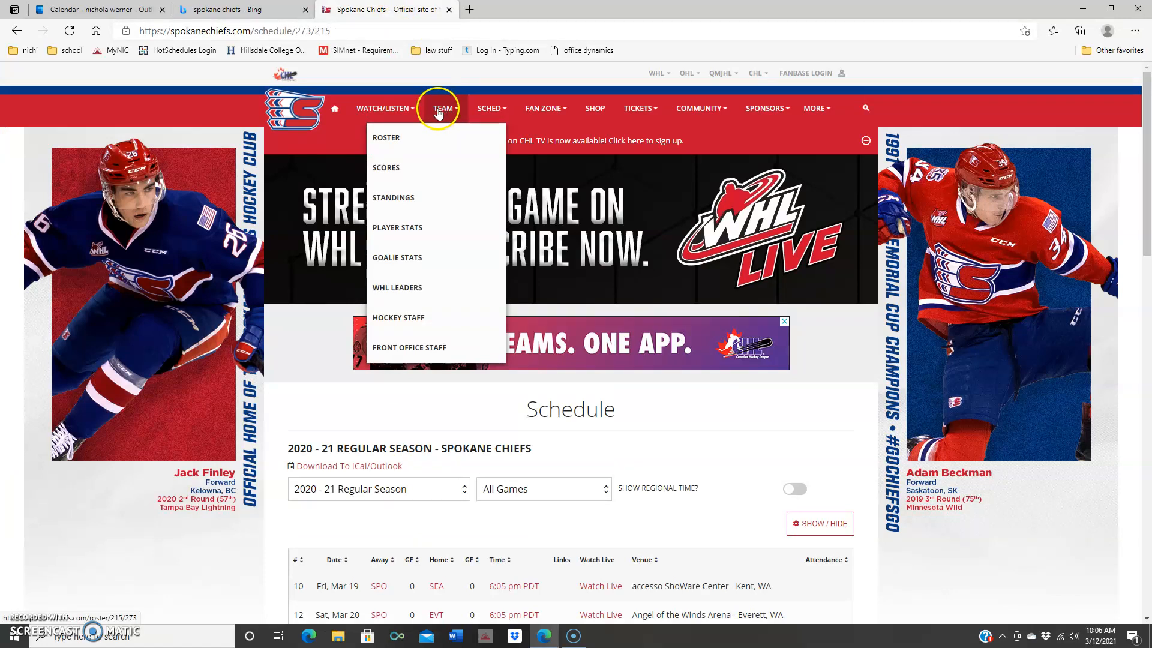
pyautogui.click(480, 111)
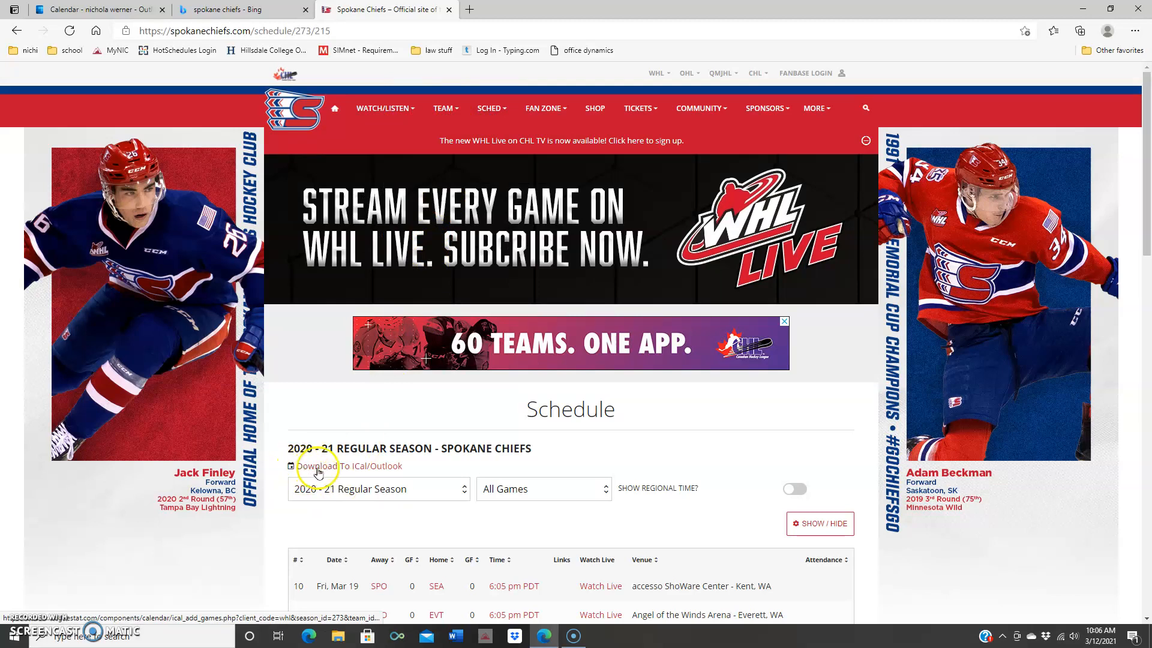
pyautogui.click(367, 467)
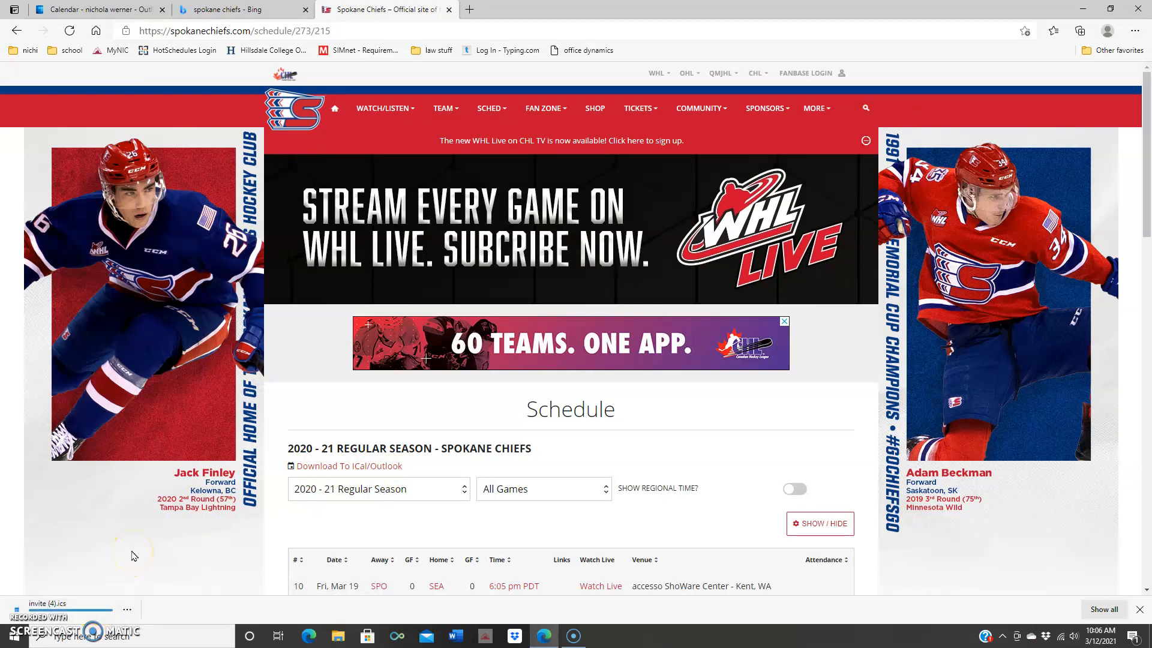
pyautogui.click(48, 606)
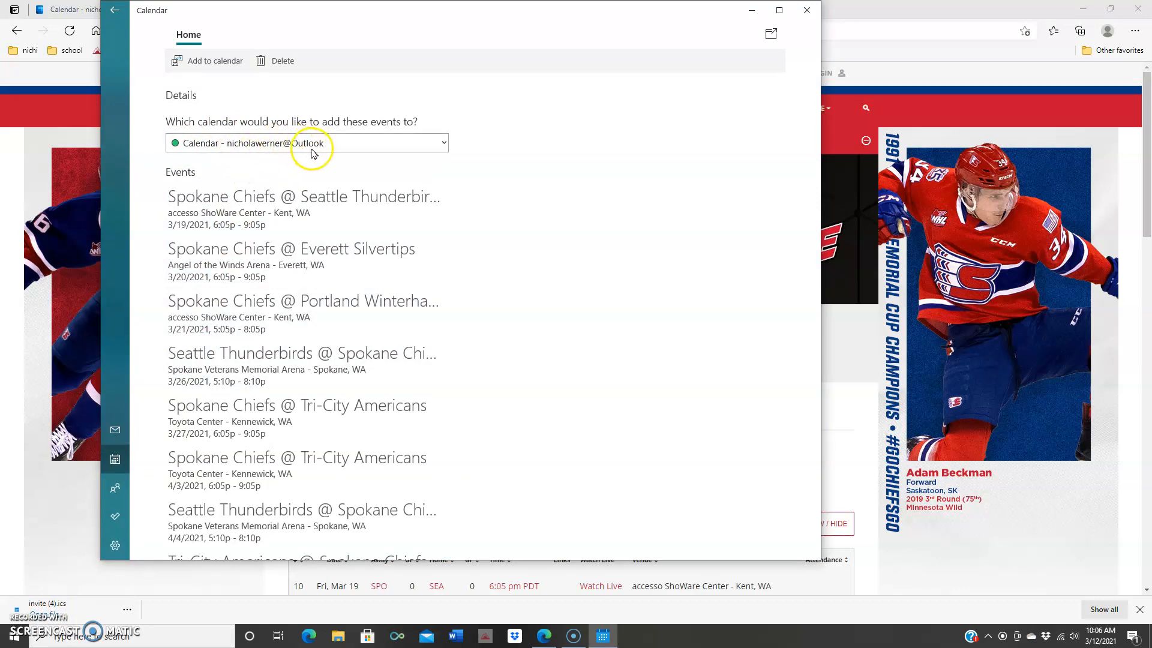
# Step: Add all the Chiefs games to the current calendar in Windows Calendar
pyautogui.click(442, 146)
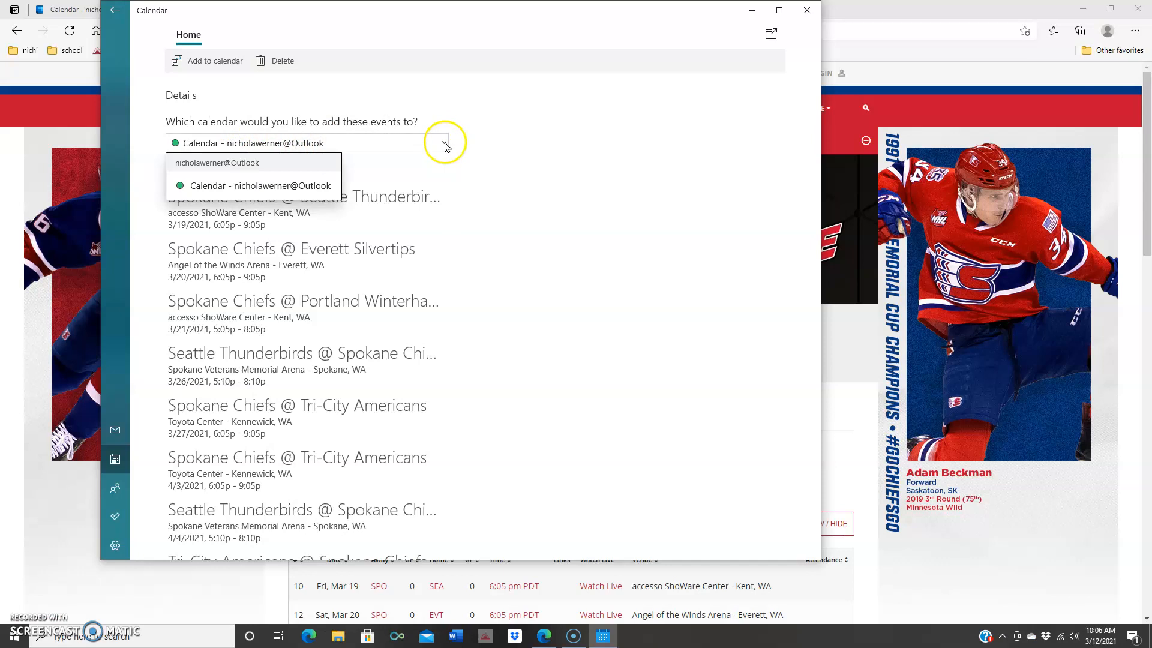
pyautogui.click(445, 146)
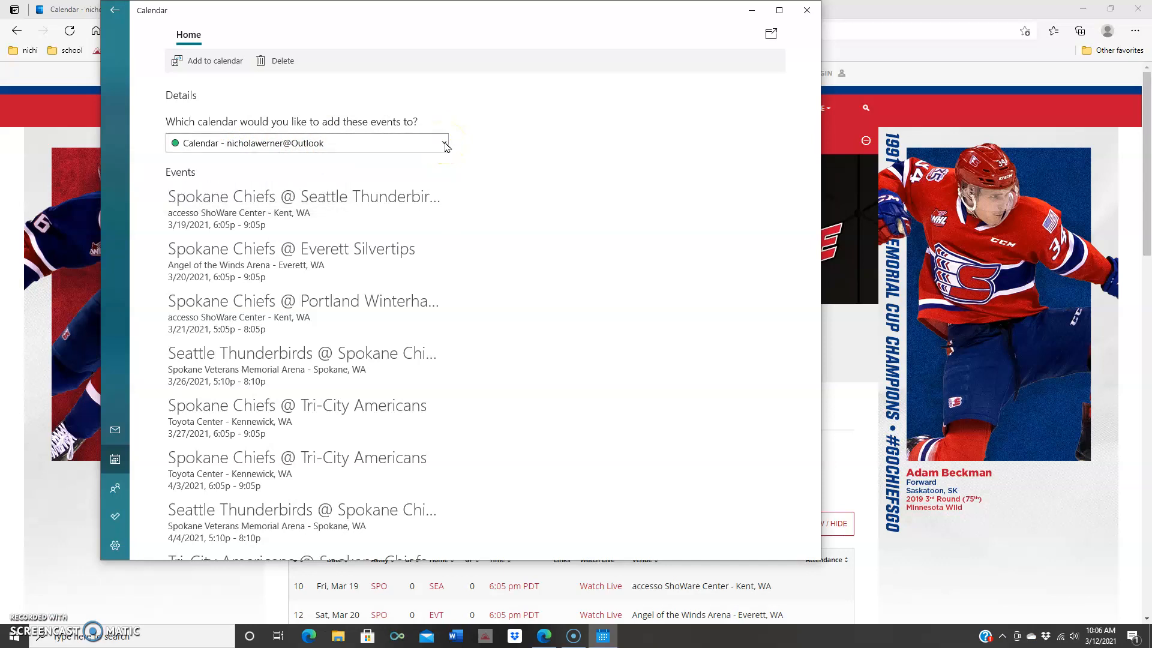
pyautogui.click(219, 61)
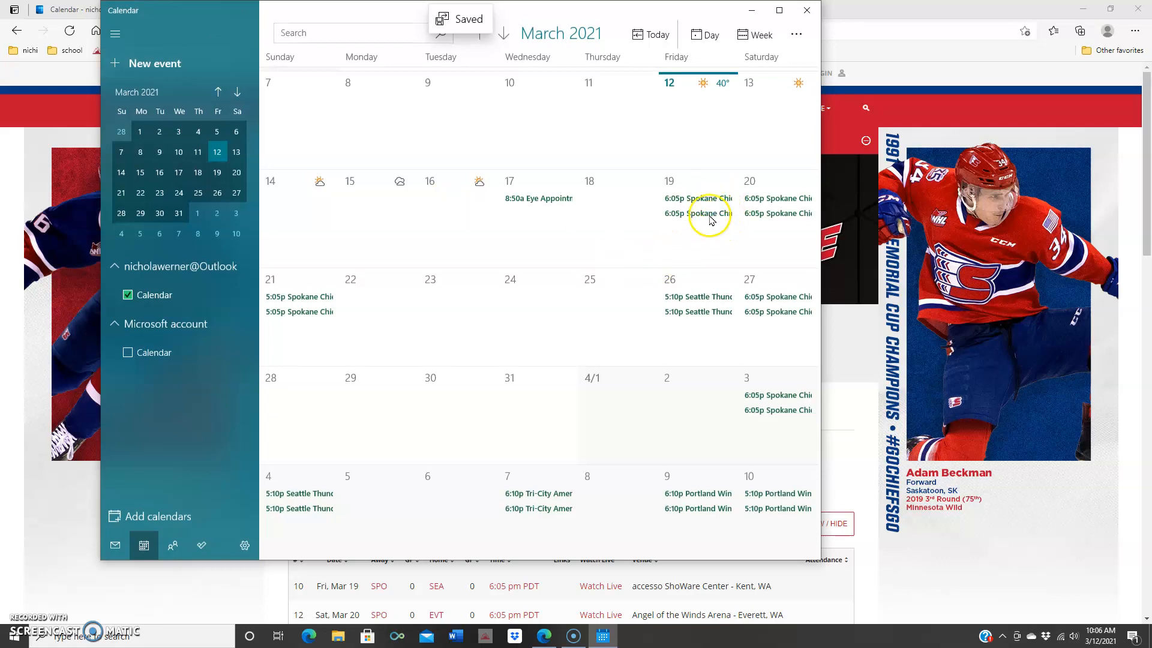
# Step: Preview the March 19, 20 and 21 games, then close Windows Calendar and return to Outlook
pyautogui.click(676, 219)
pyautogui.click(759, 214)
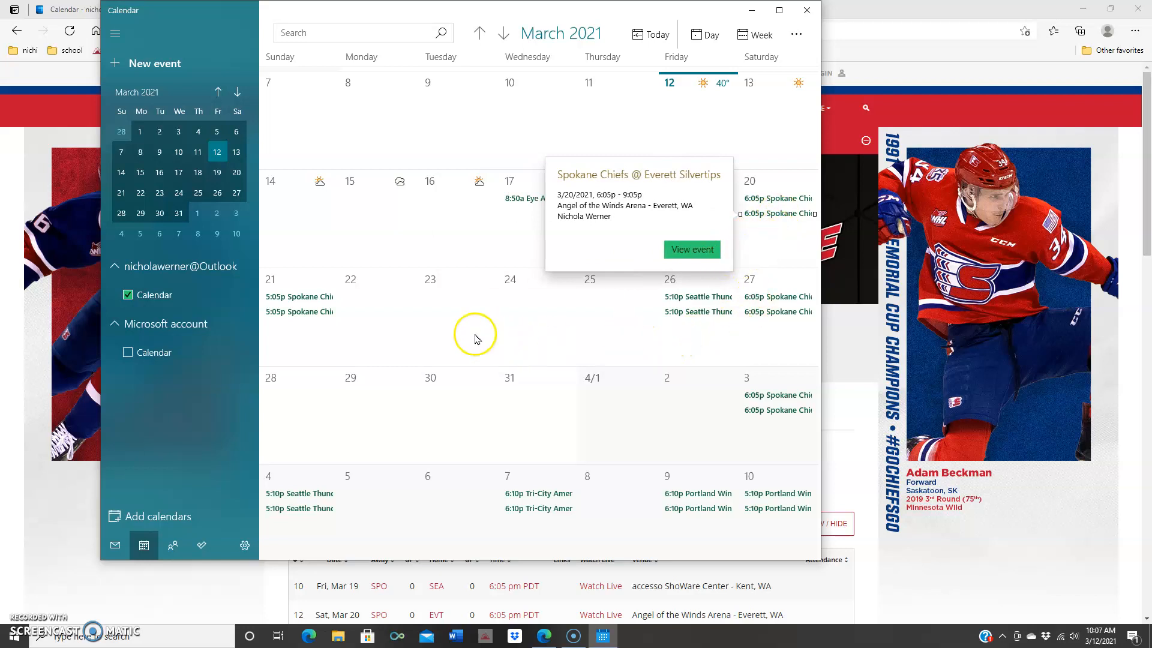
pyautogui.click(316, 299)
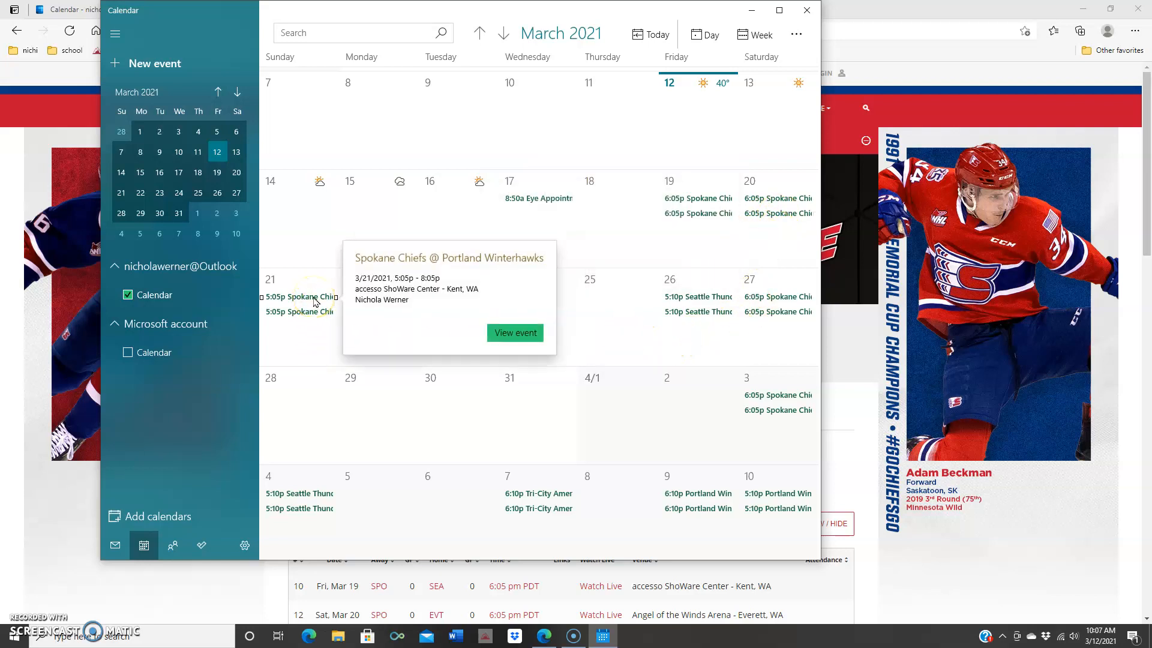
pyautogui.click(807, 12)
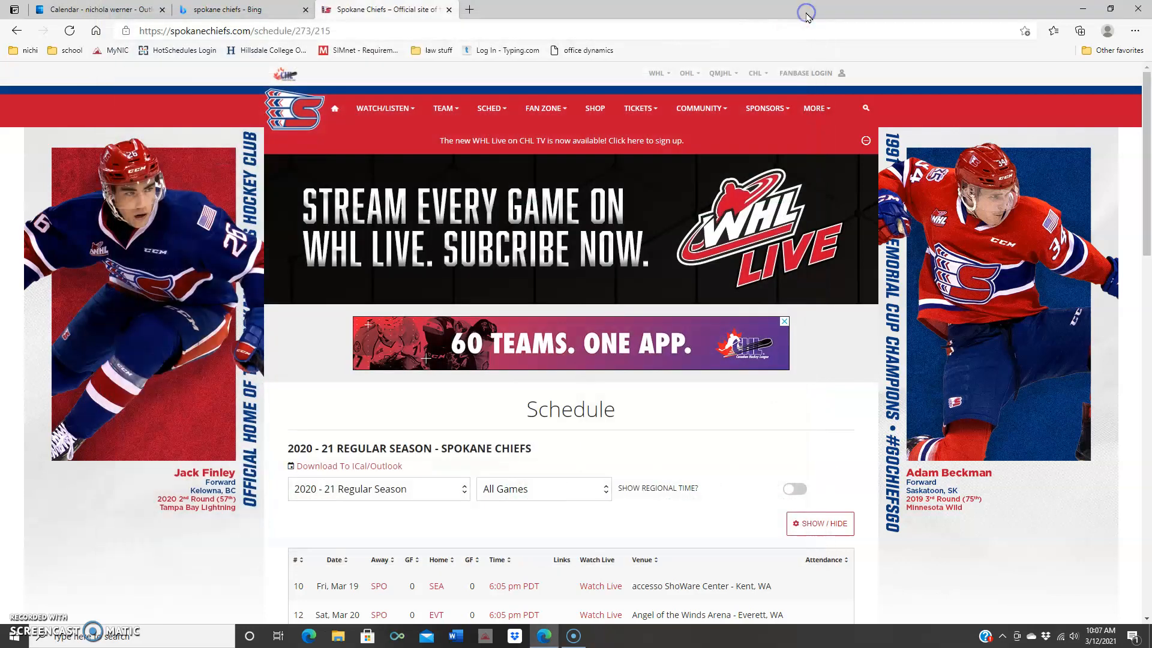
pyautogui.click(96, 9)
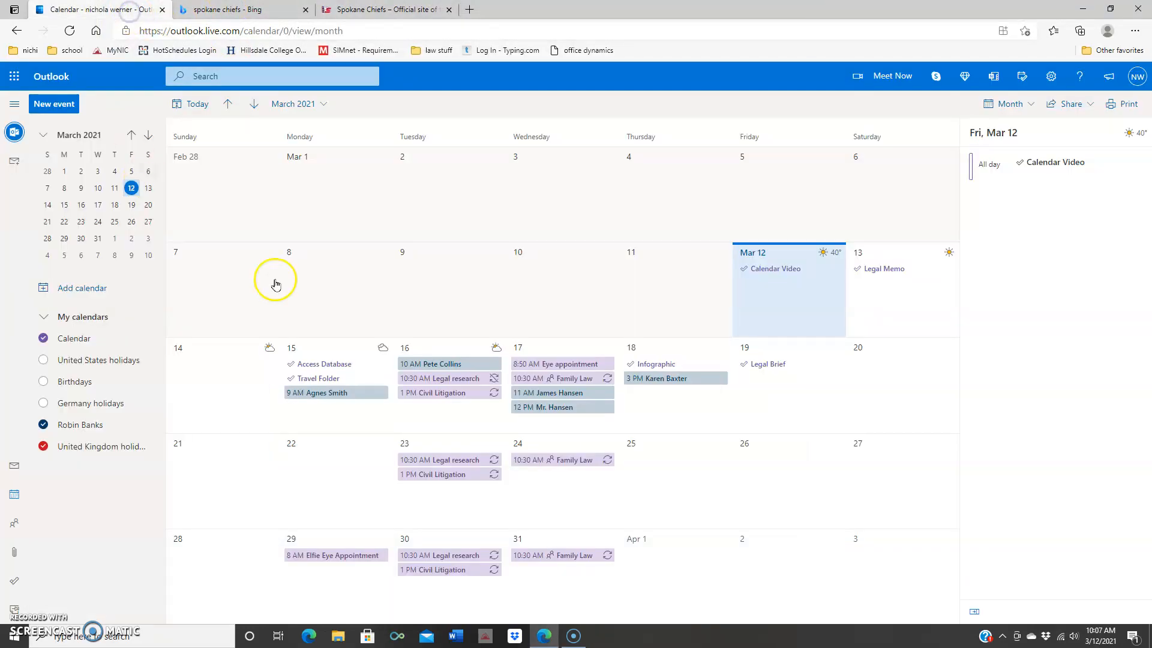